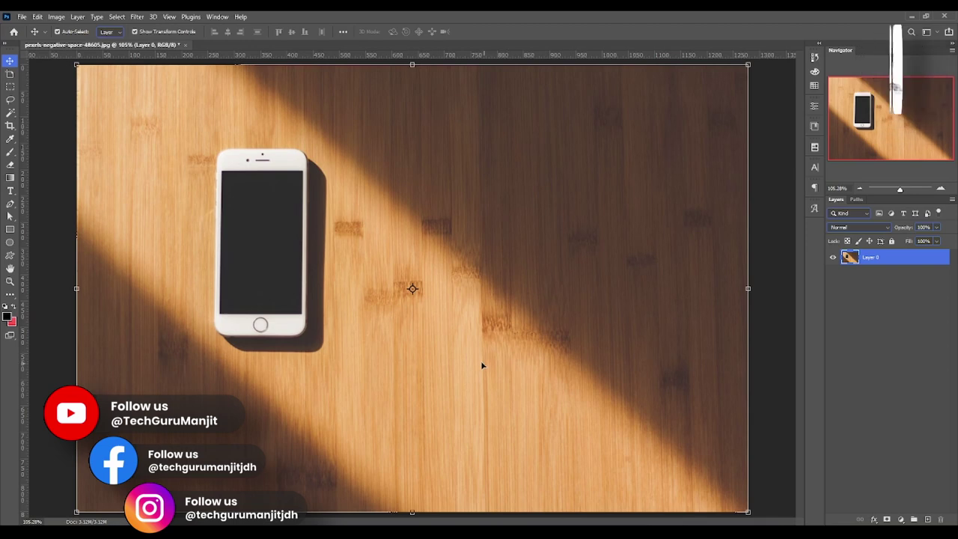
# Browse the Edit menu and bring up the Fill command.
pyautogui.click(36, 17)
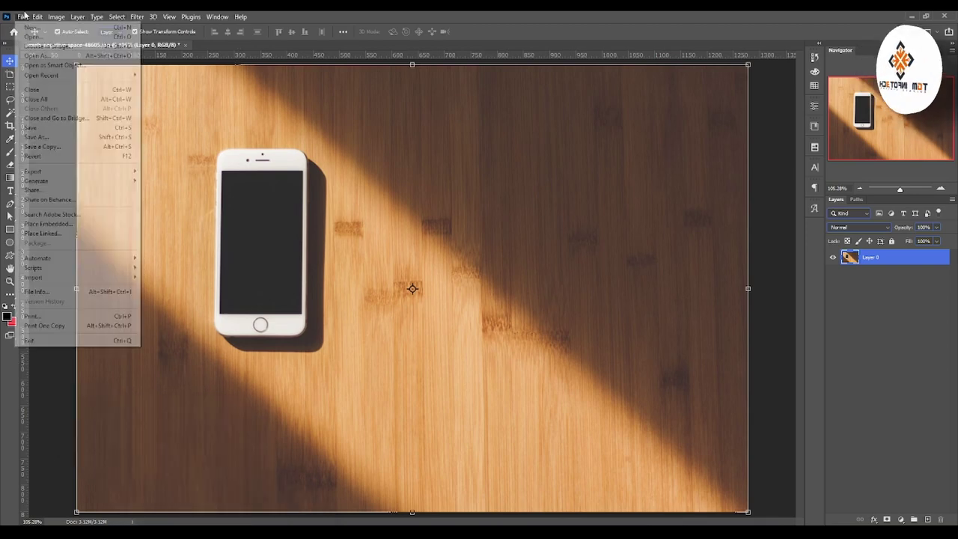
pyautogui.click(67, 46)
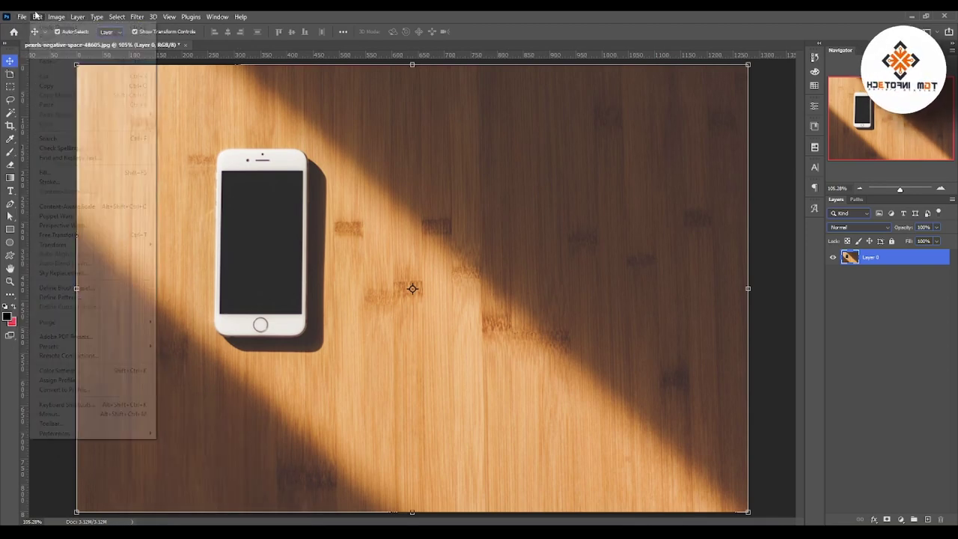
pyautogui.click(34, 15)
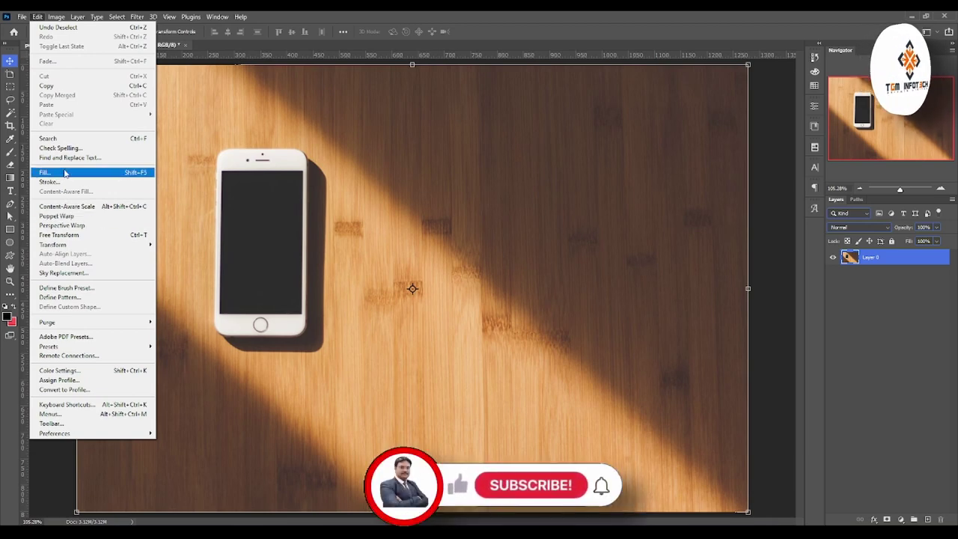
pyautogui.click(190, 160)
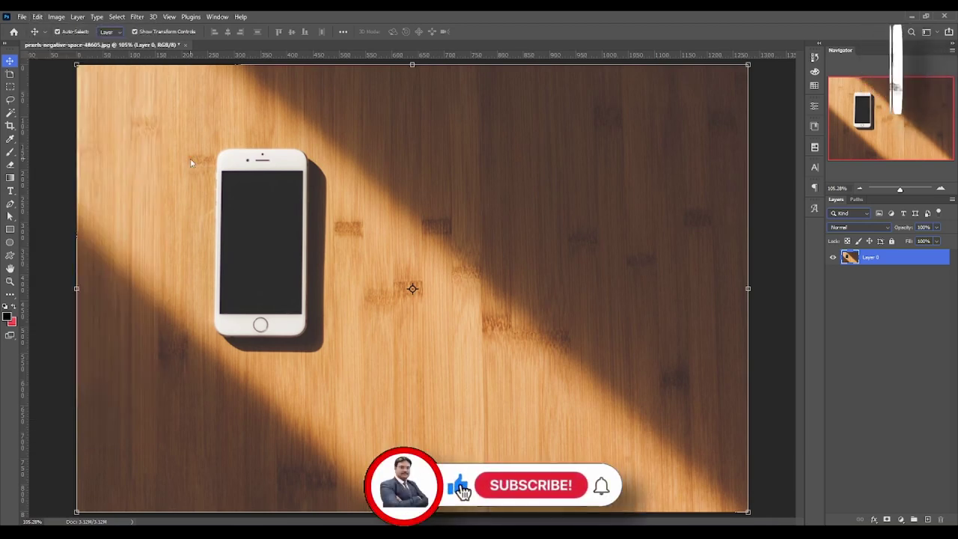
# Add an empty Layer 1 above the photo and marquee-select a rectangle across the desk.
pyautogui.click(928, 520)
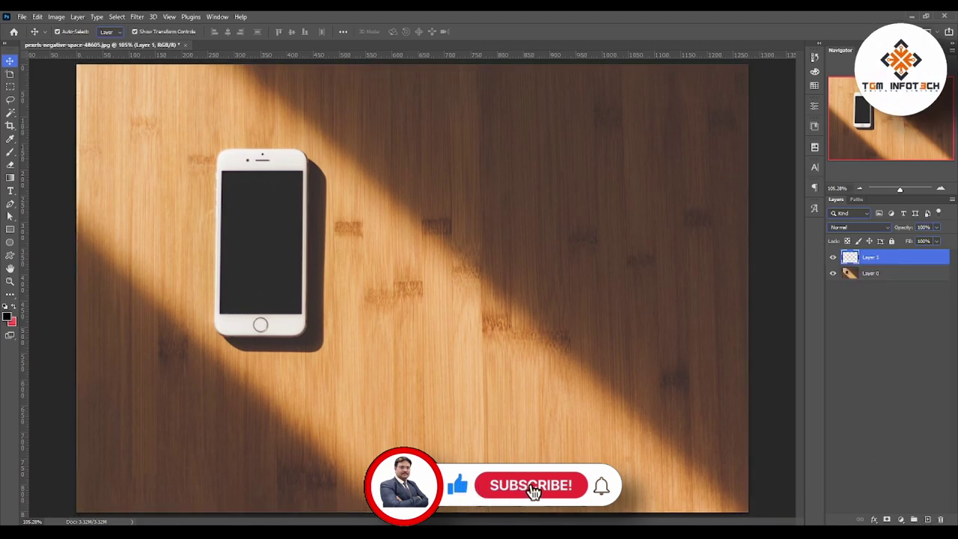
pyautogui.click(10, 86)
pyautogui.moveTo(207, 100); pyautogui.dragTo(659, 364)
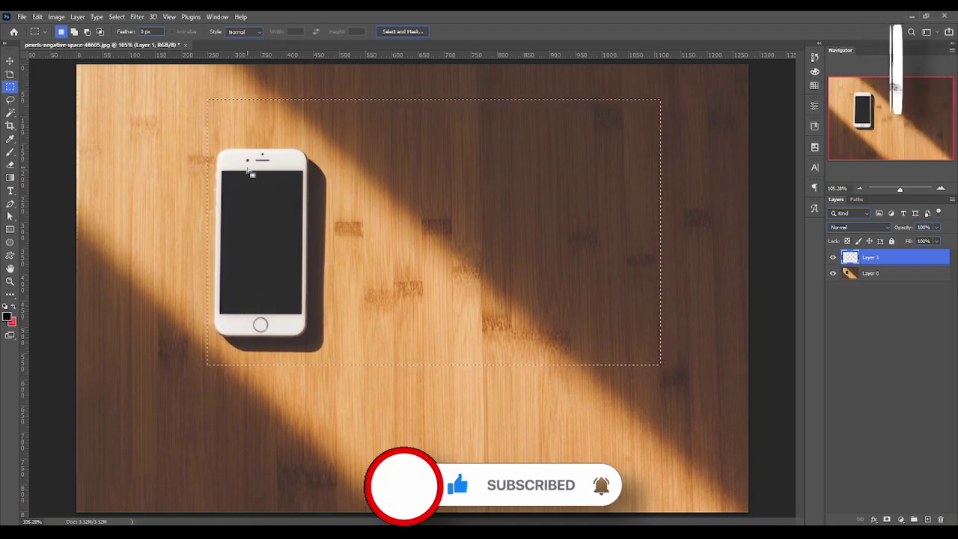
pyautogui.click(36, 17)
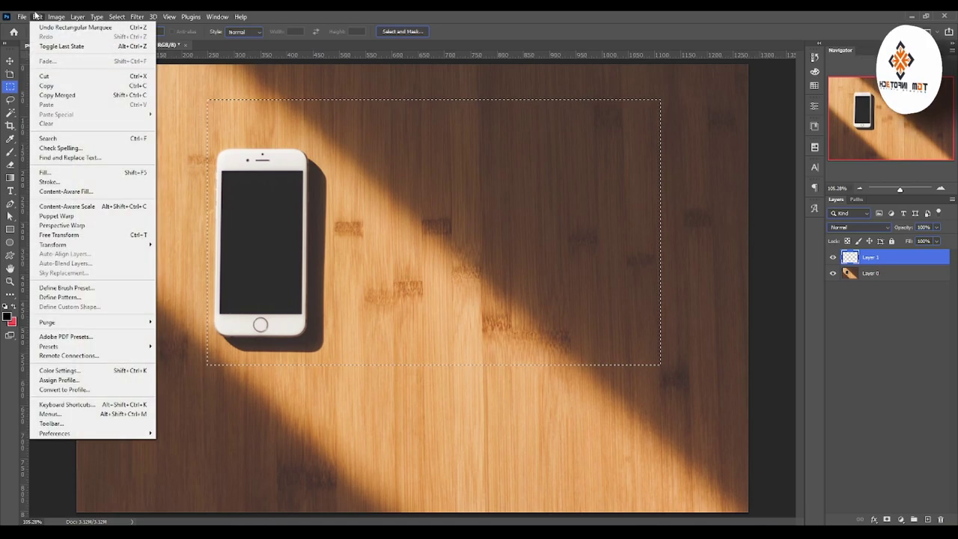
# Fill the Layer 1 rectangle with the black Foreground Color via Edit > Fill.
pyautogui.click(57, 173)
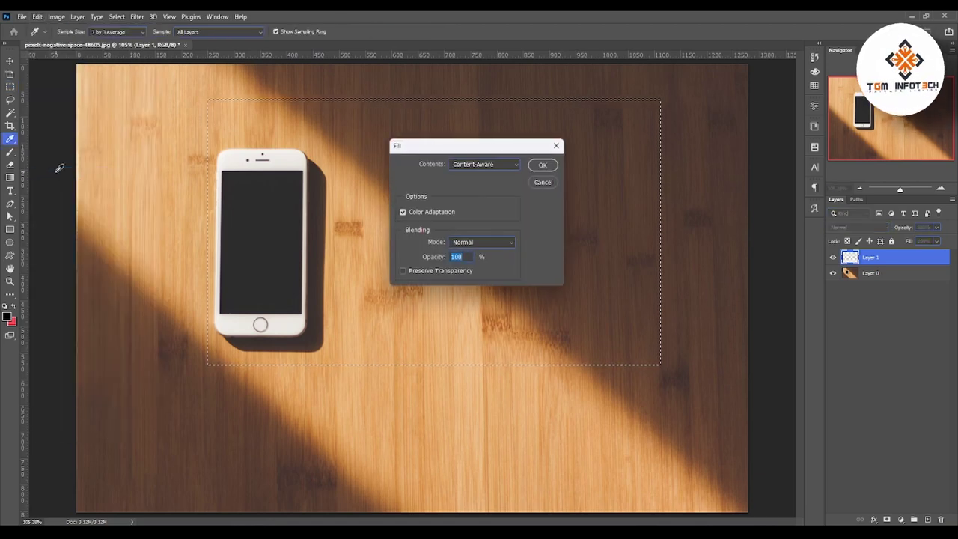
pyautogui.click(470, 168)
pyautogui.click(468, 177)
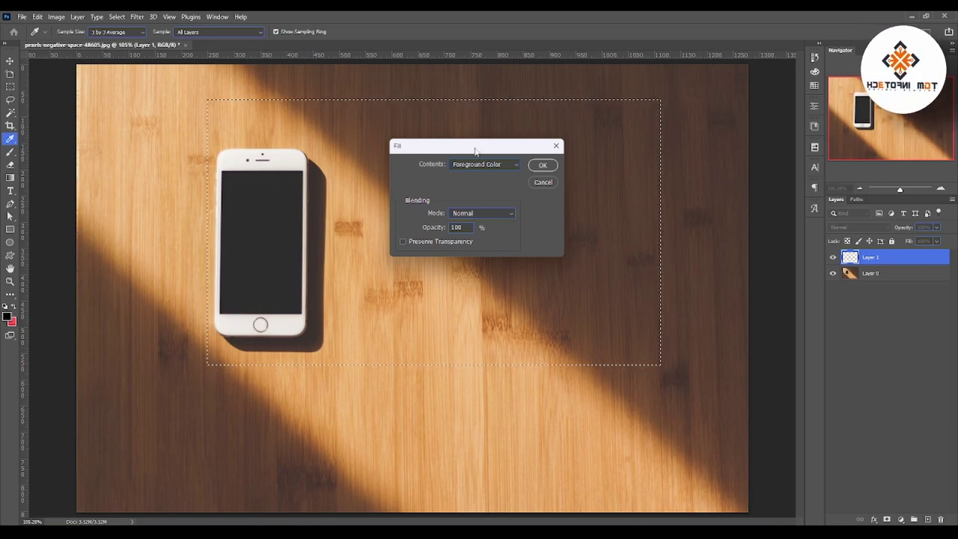
pyautogui.click(483, 166)
pyautogui.click(476, 182)
pyautogui.click(490, 164)
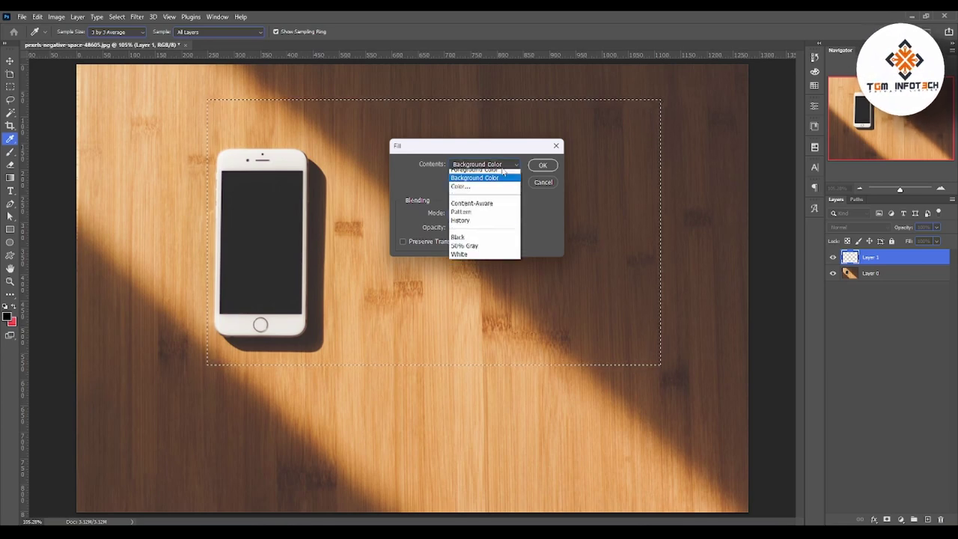
pyautogui.click(493, 174)
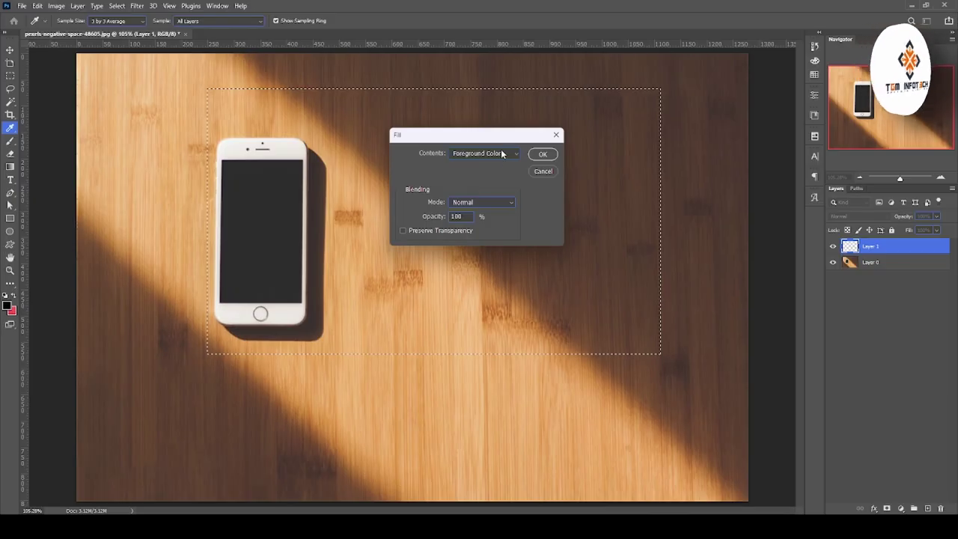
pyautogui.click(542, 154)
pyautogui.press('m')
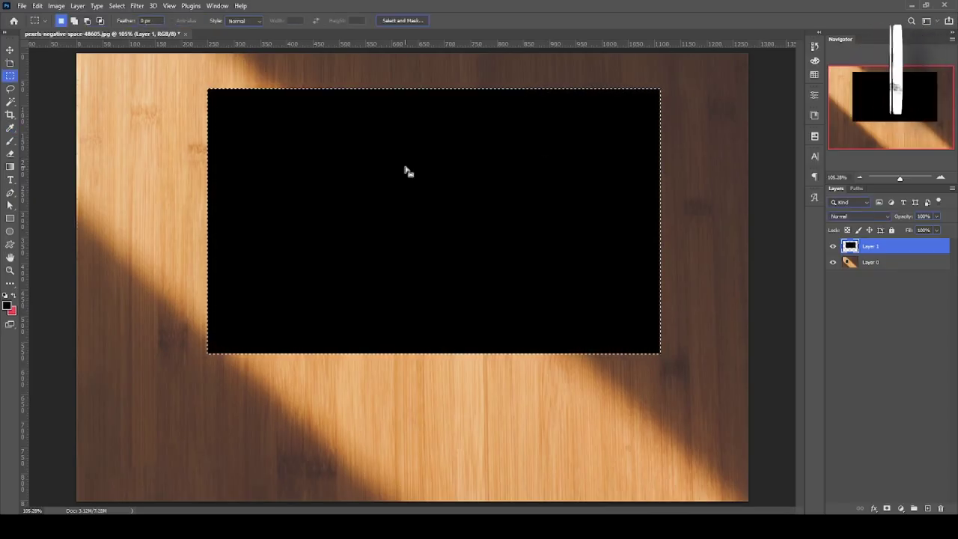
# Fill the rectangle with the pinkish-red Background Color, replacing the black.
pyautogui.click(37, 5)
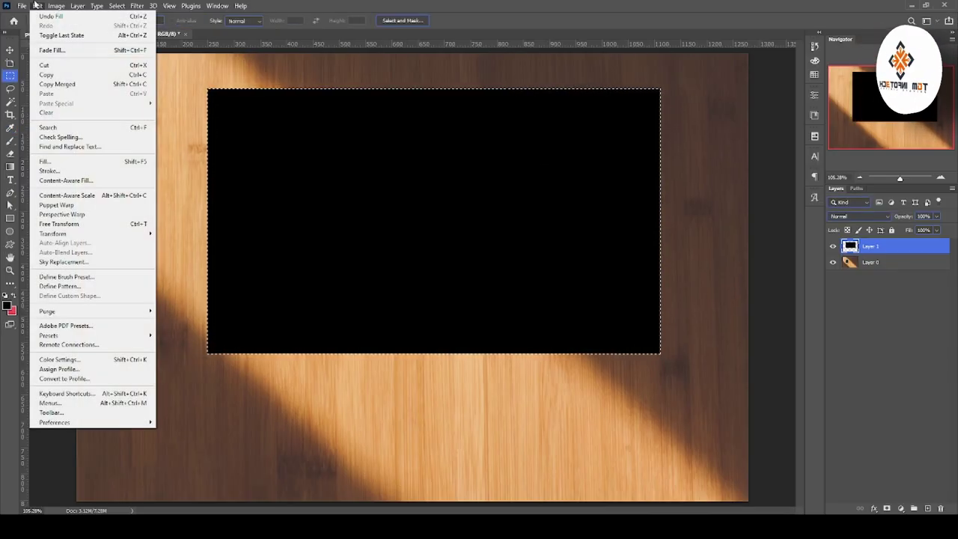
pyautogui.click(60, 161)
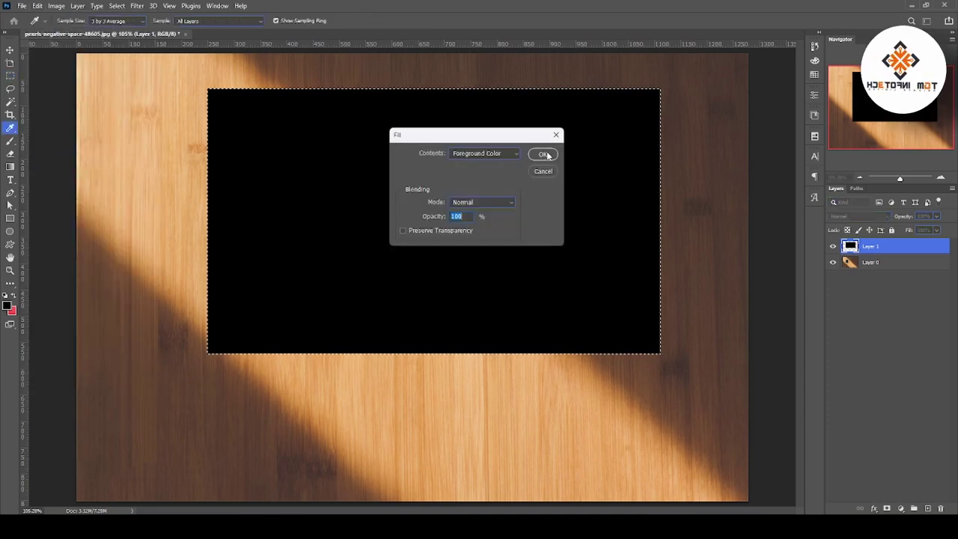
pyautogui.click(500, 153)
pyautogui.click(483, 166)
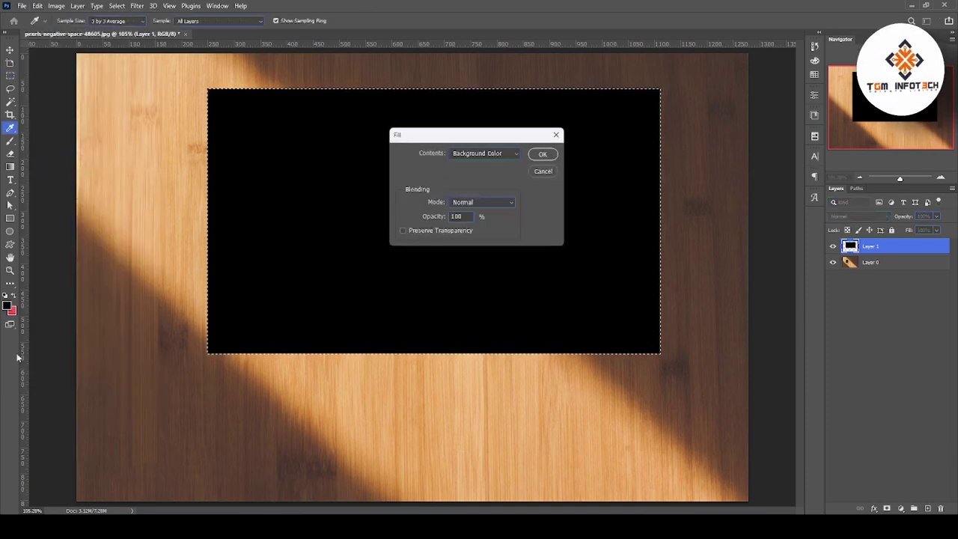
pyautogui.click(544, 154)
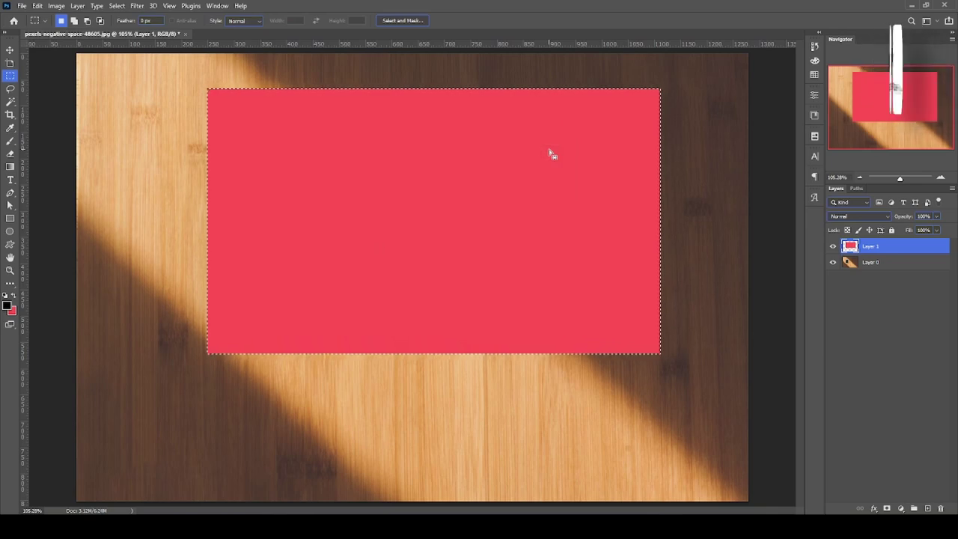
pyautogui.click(37, 6)
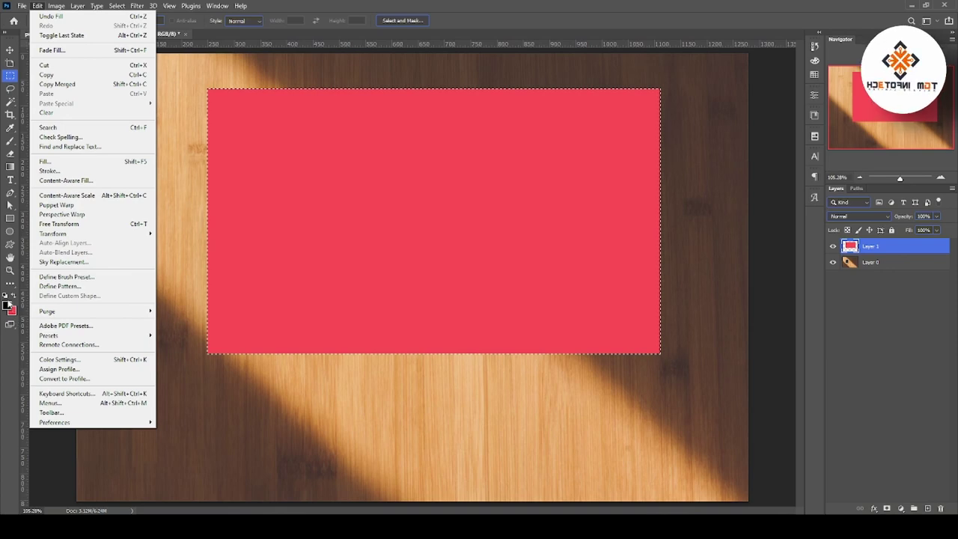
# Fill the rectangle with a custom bright blue colour, #0054ff.
pyautogui.click(93, 161)
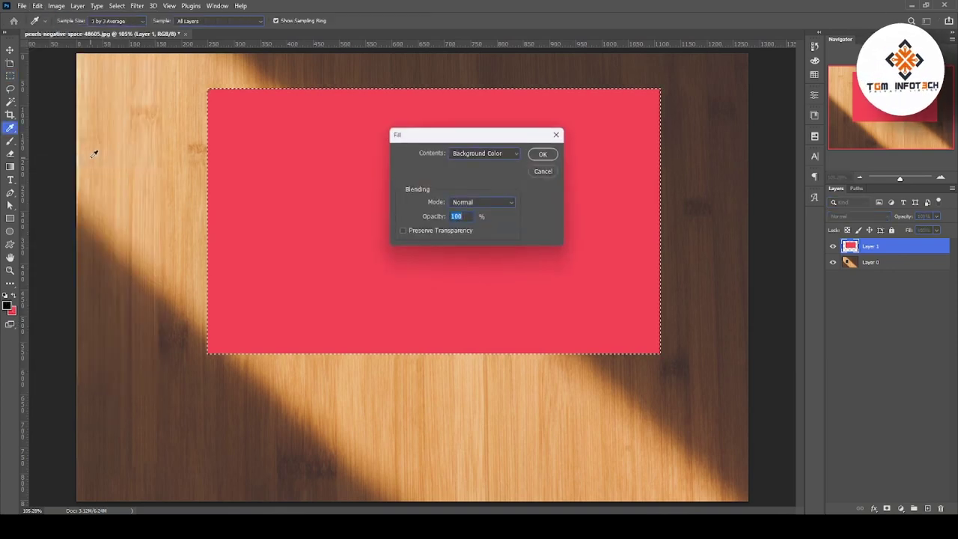
pyautogui.click(513, 154)
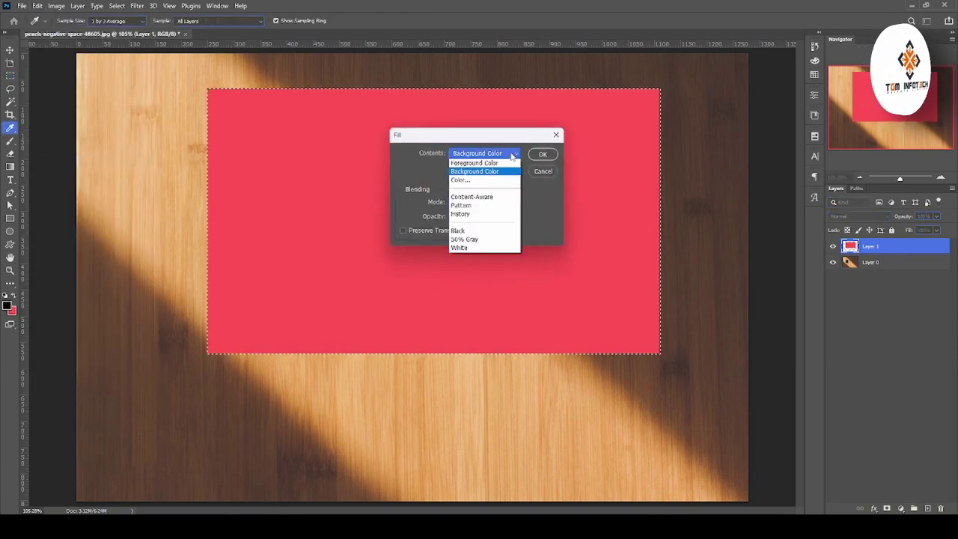
pyautogui.click(471, 181)
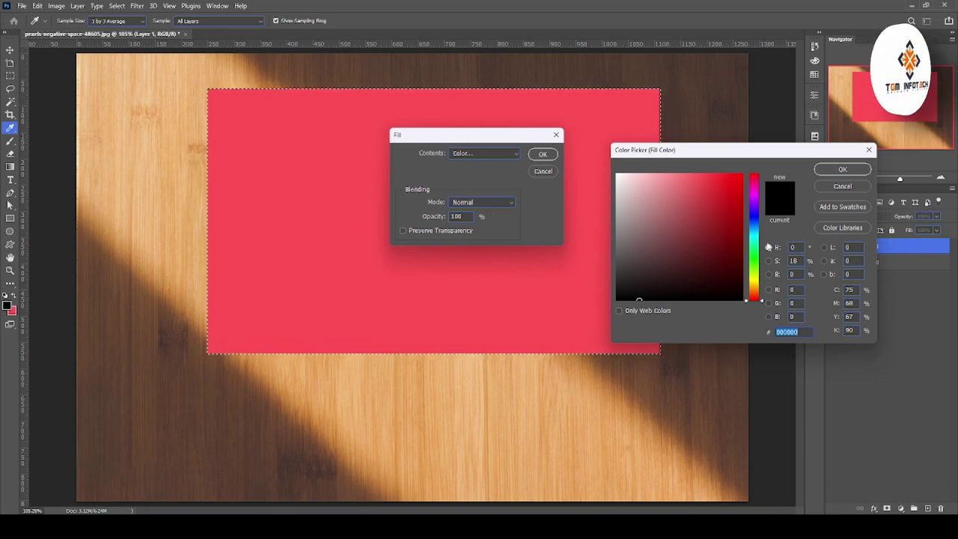
pyautogui.moveTo(764, 236); pyautogui.dragTo(746, 160)
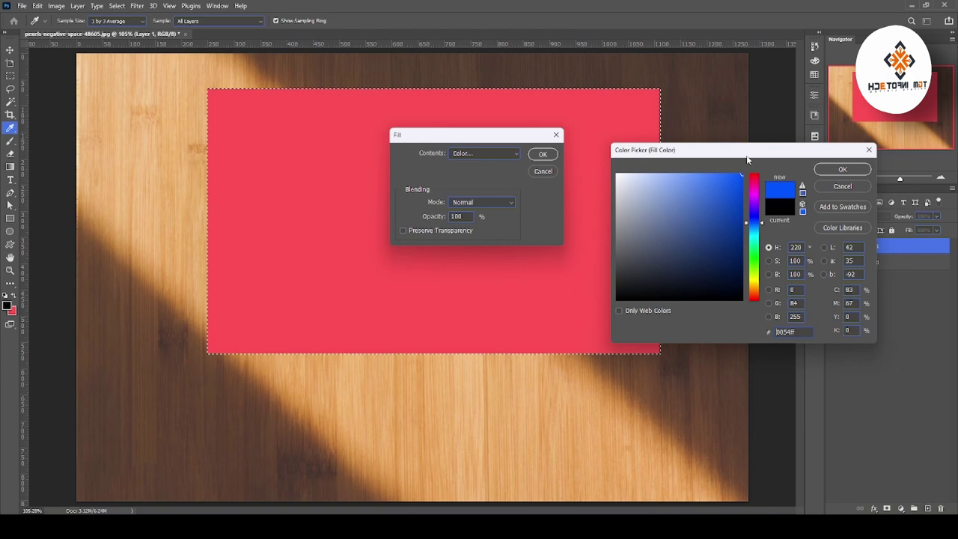
pyautogui.click(834, 171)
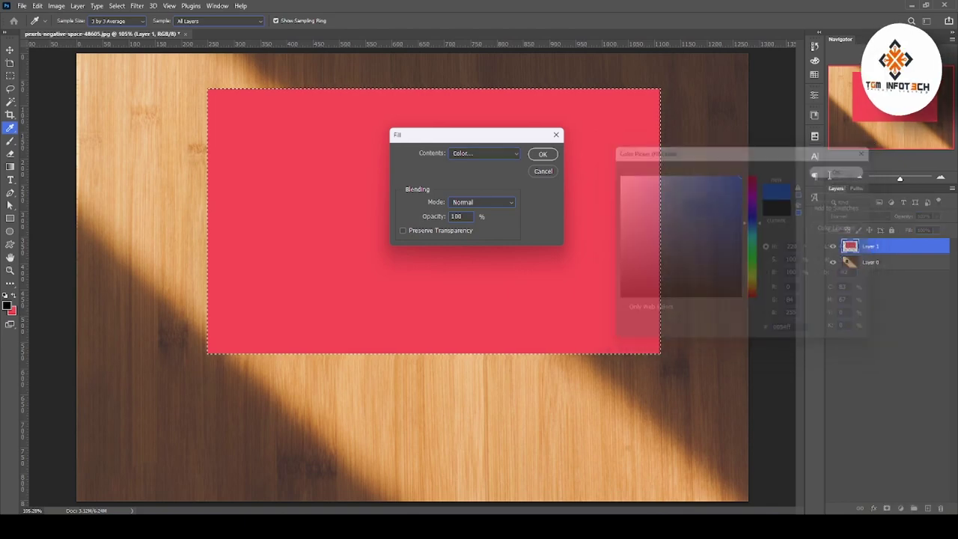
pyautogui.click(540, 153)
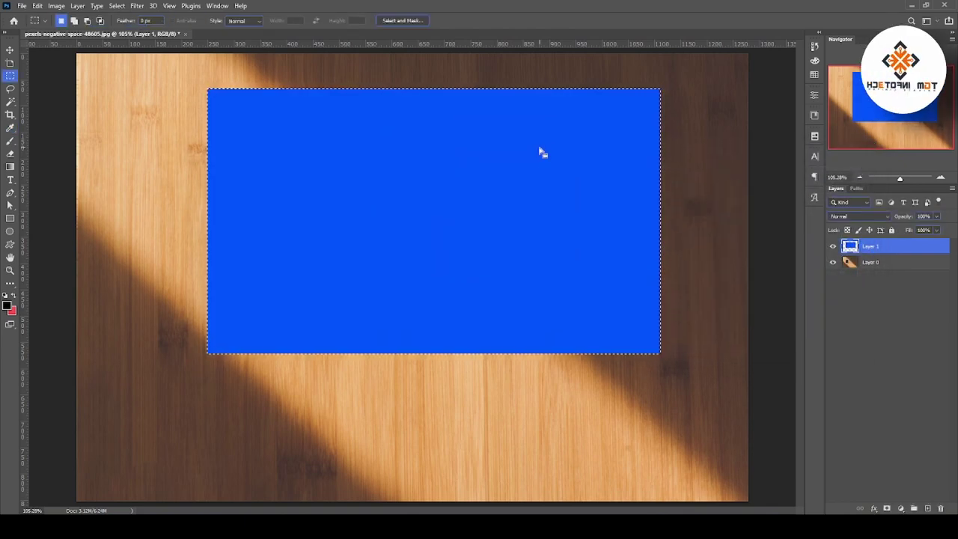
# Fill the blue rectangle with a black polka-dot pattern from the Custom Pattern picker.
pyautogui.click(37, 5)
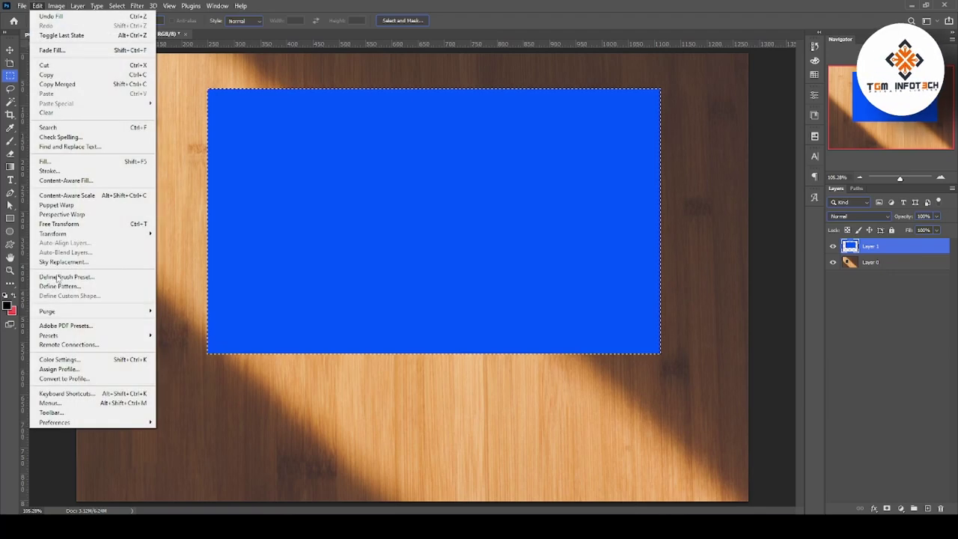
pyautogui.click(61, 162)
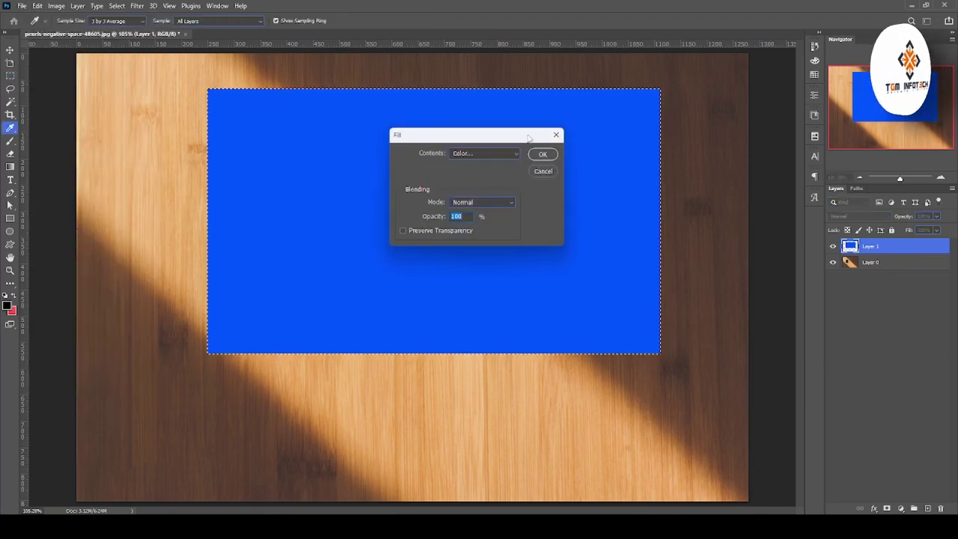
pyautogui.click(512, 154)
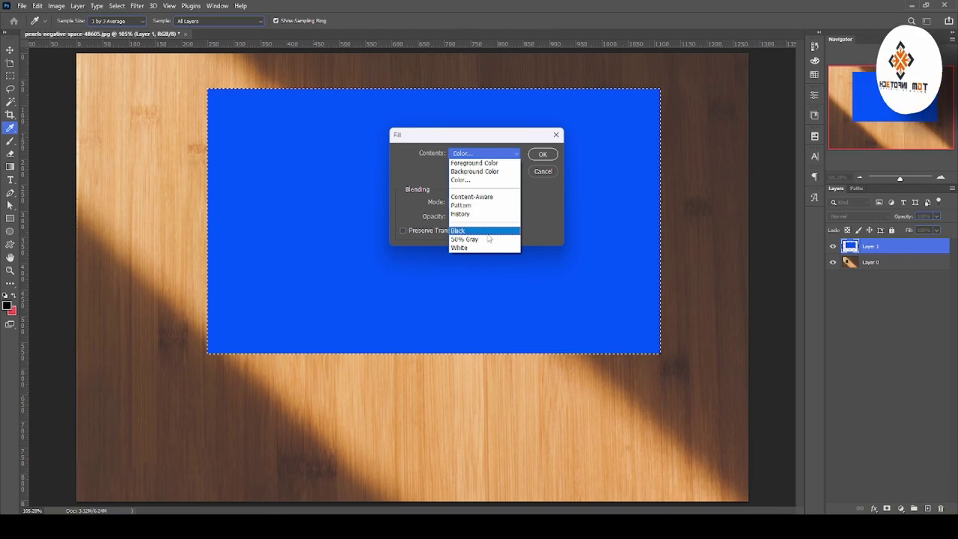
pyautogui.click(493, 205)
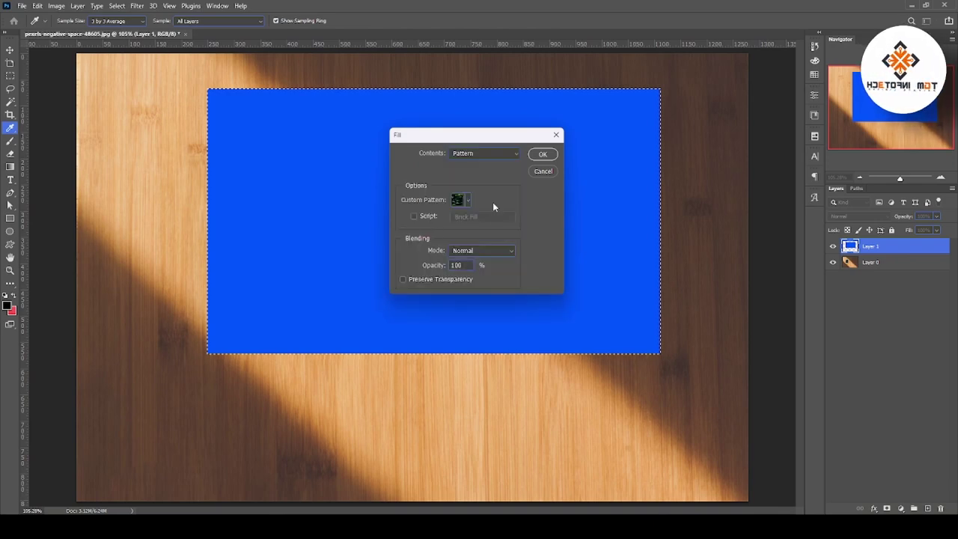
pyautogui.click(468, 201)
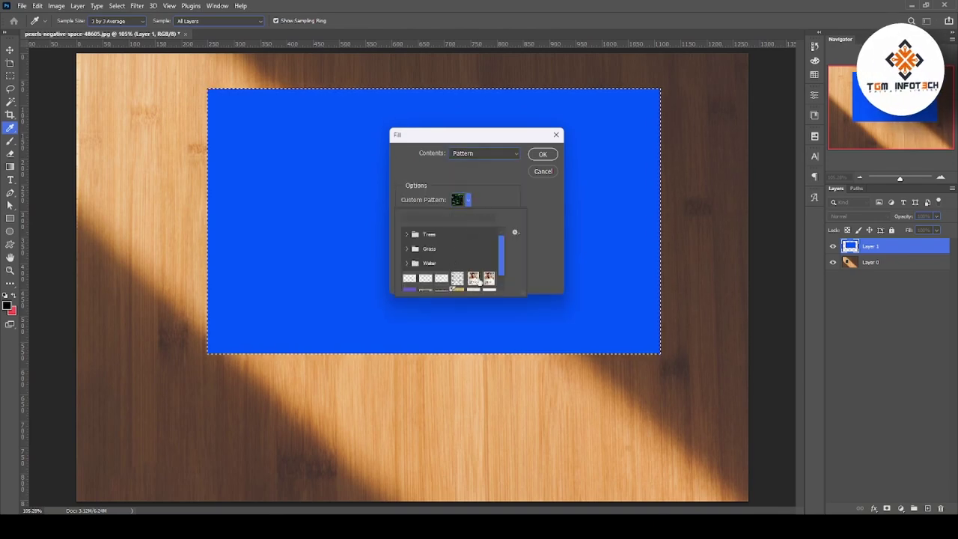
pyautogui.click(457, 277)
pyautogui.click(541, 155)
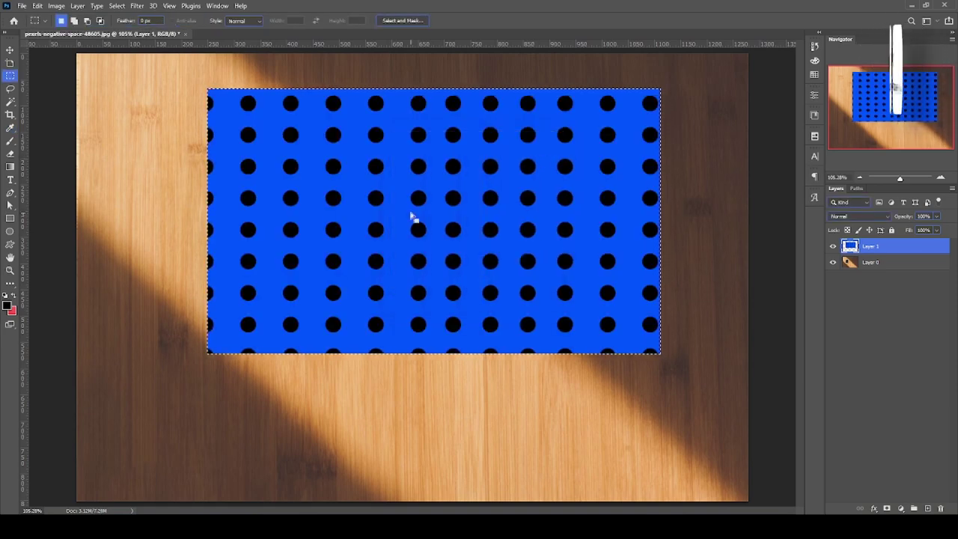
pyautogui.click(37, 5)
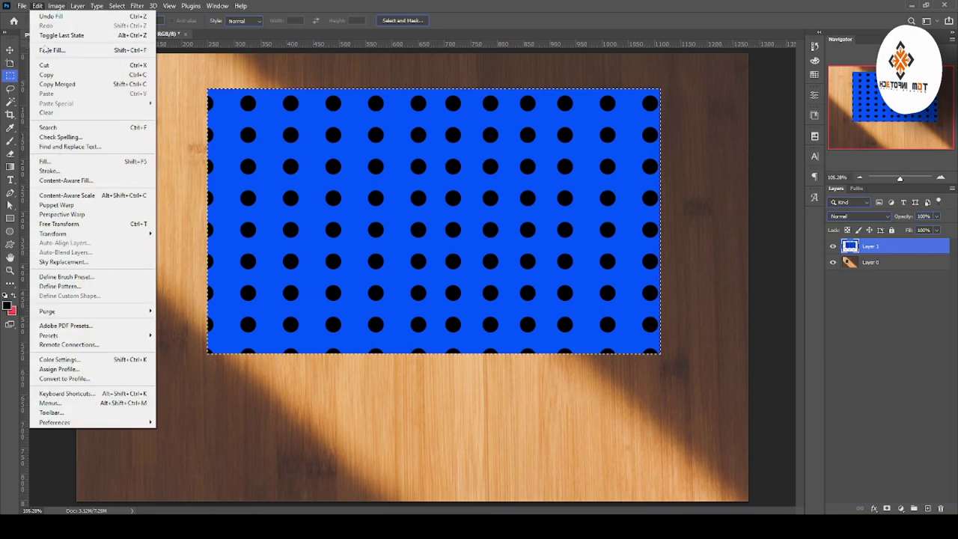
# Set Fill contents to History, then cancel, leaving the dotted rectangle unchanged.
pyautogui.click(75, 162)
pyautogui.click(483, 154)
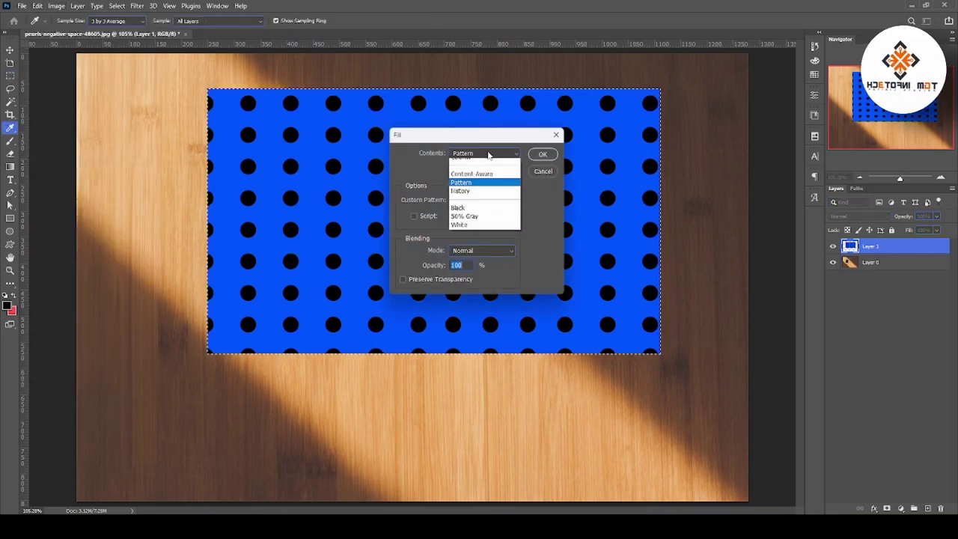
pyautogui.click(460, 214)
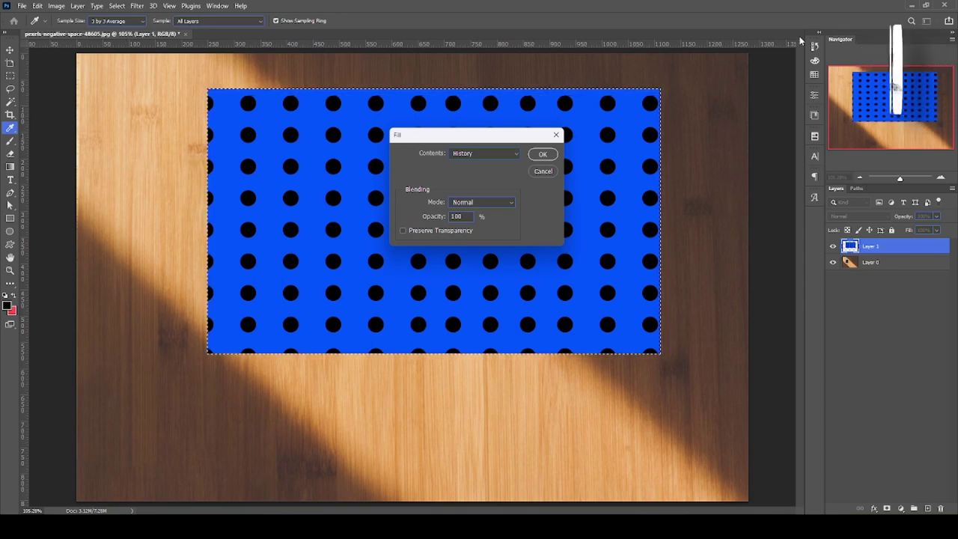
pyautogui.click(501, 154)
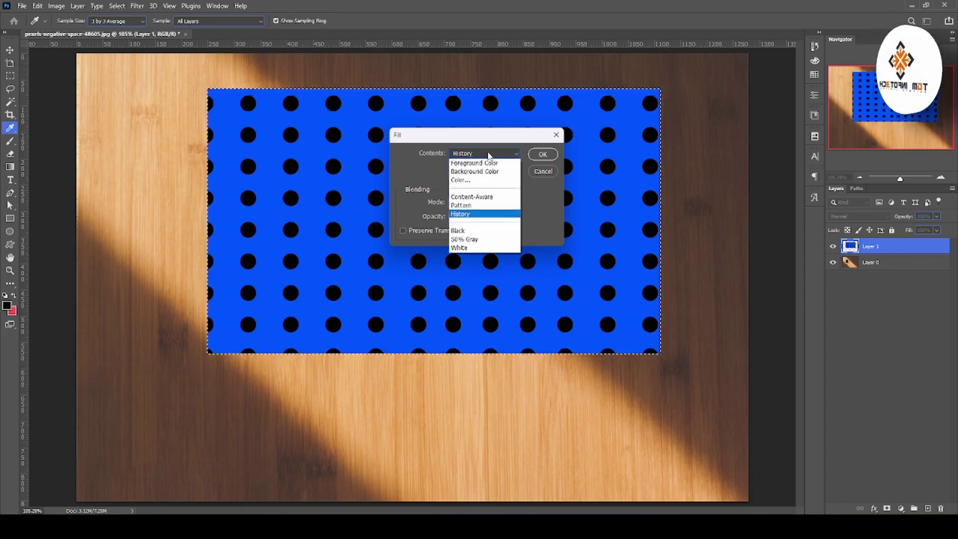
pyautogui.click(518, 196)
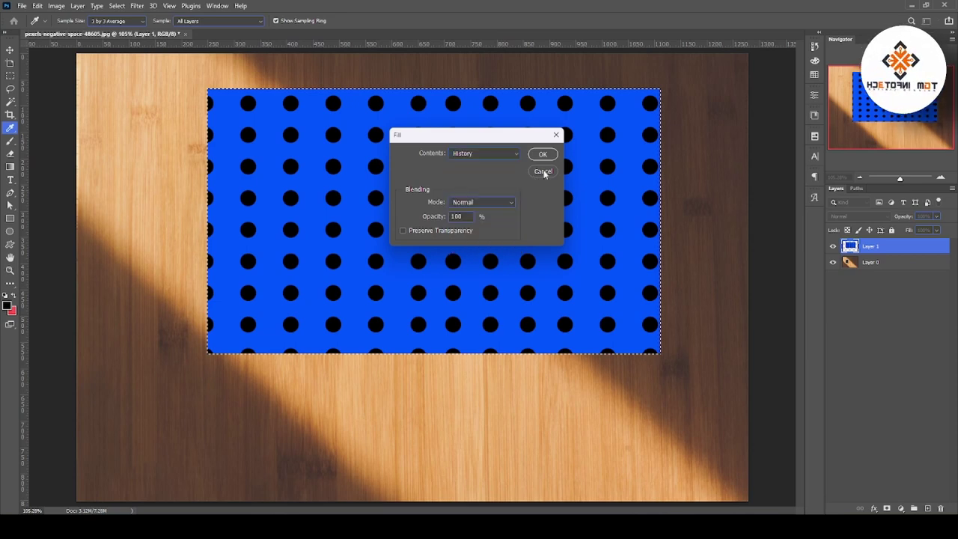
pyautogui.click(544, 173)
pyautogui.press('m')
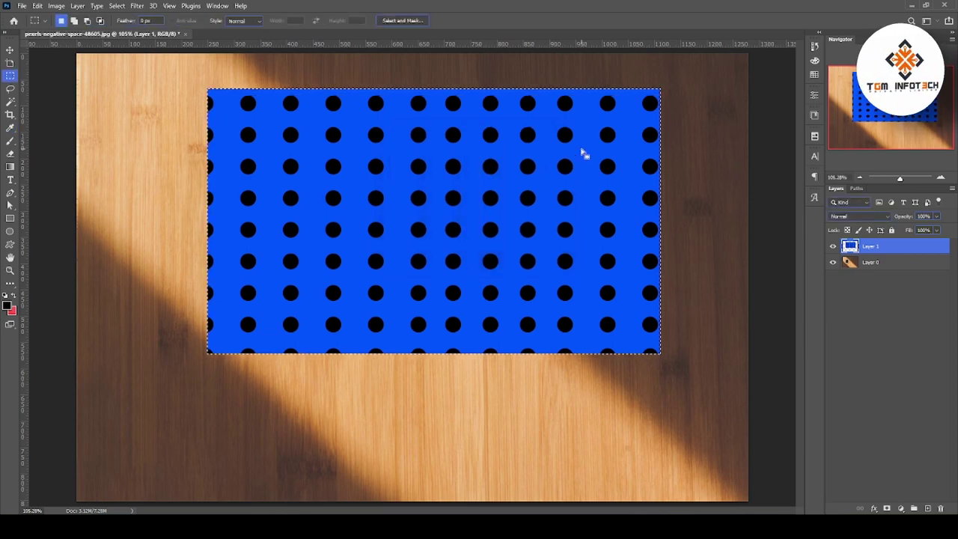
# Deselect, delete Layer 1, duplicate Layer 0, and marquee the phone and its shadow.
pyautogui.click(765, 209)
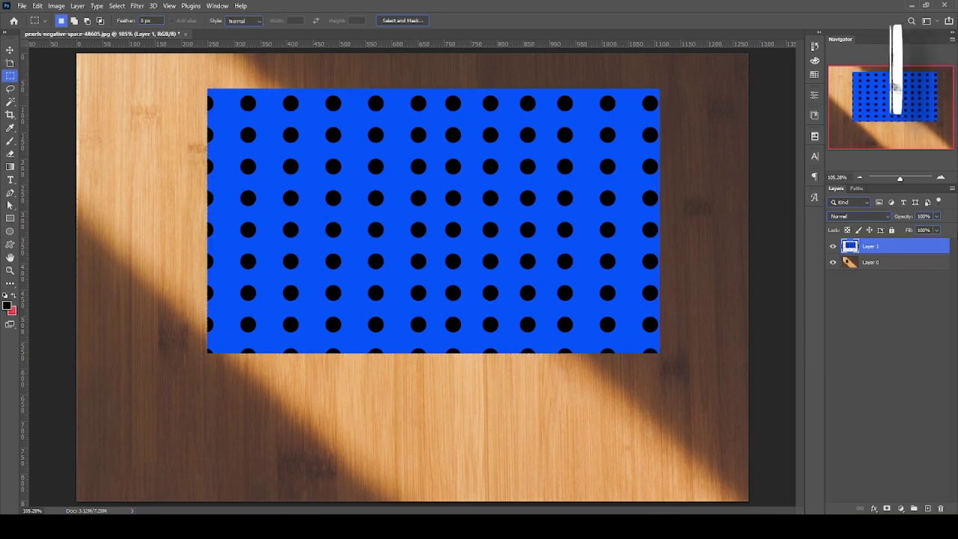
pyautogui.press('Delete')
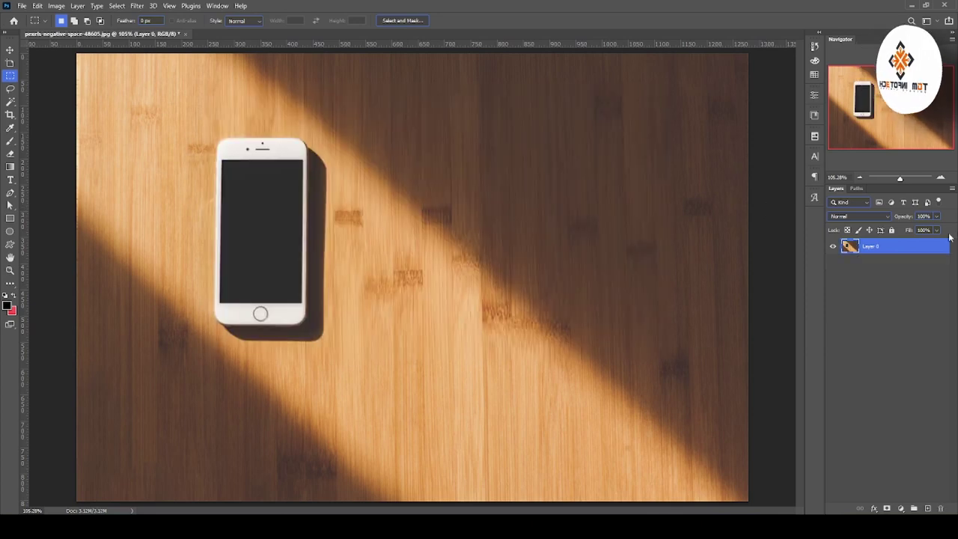
pyautogui.hotkey('ctrl', 'j')
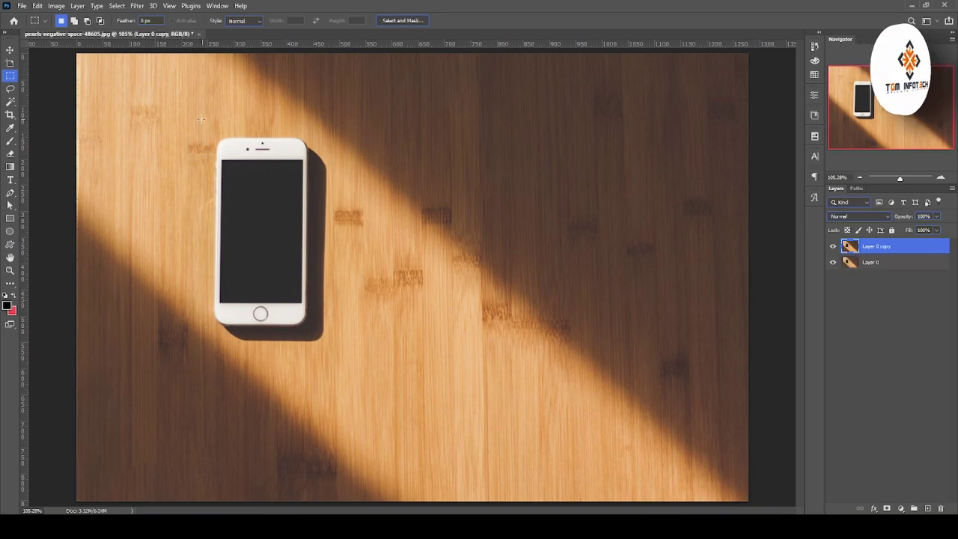
pyautogui.moveTo(201, 118); pyautogui.dragTo(334, 357)
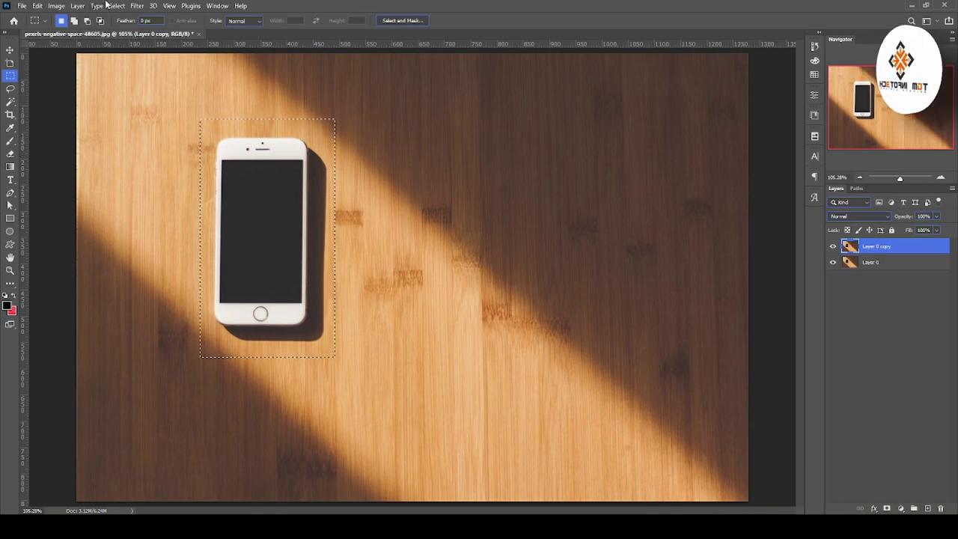
# Open Edit > Fill for the phone selection and step Contents from Pattern to 50% Gray.
pyautogui.click(37, 5)
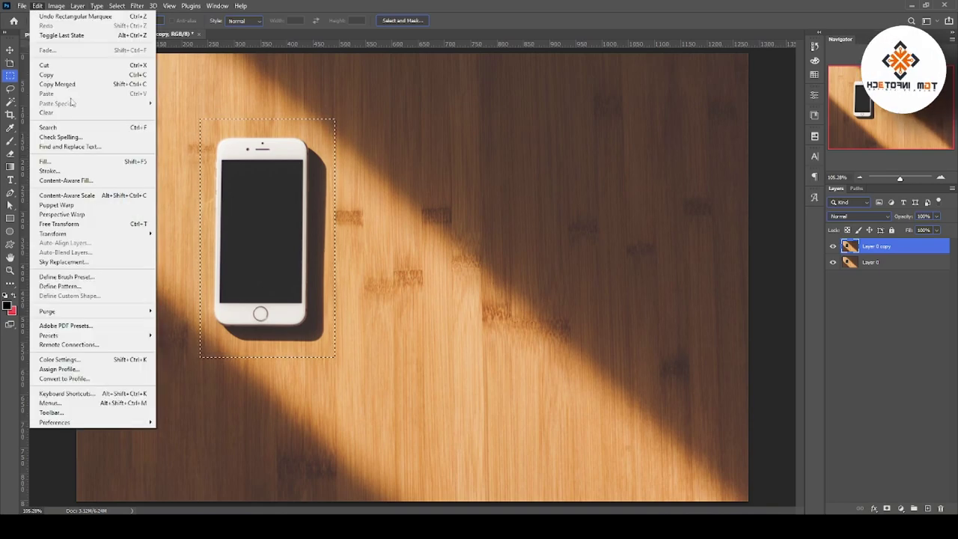
pyautogui.click(47, 161)
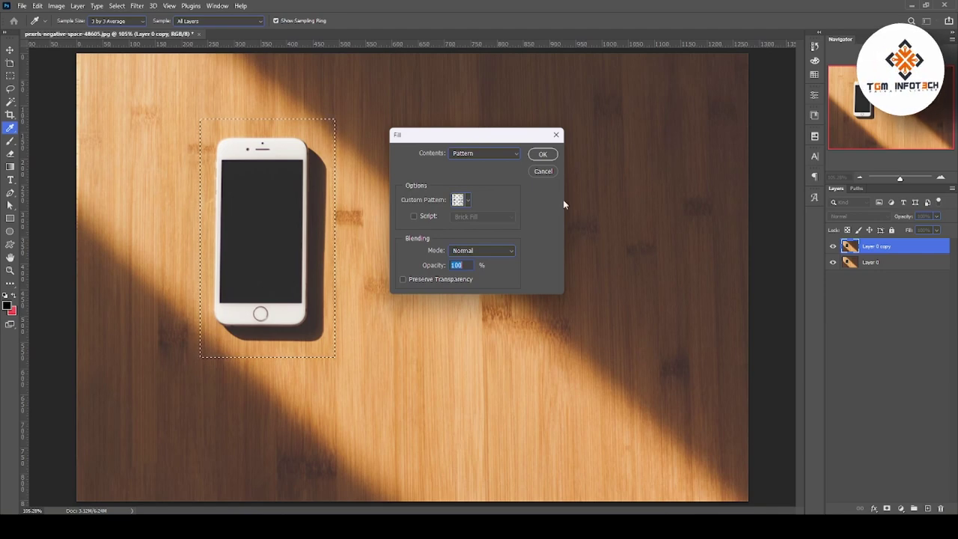
pyautogui.press('Tab')
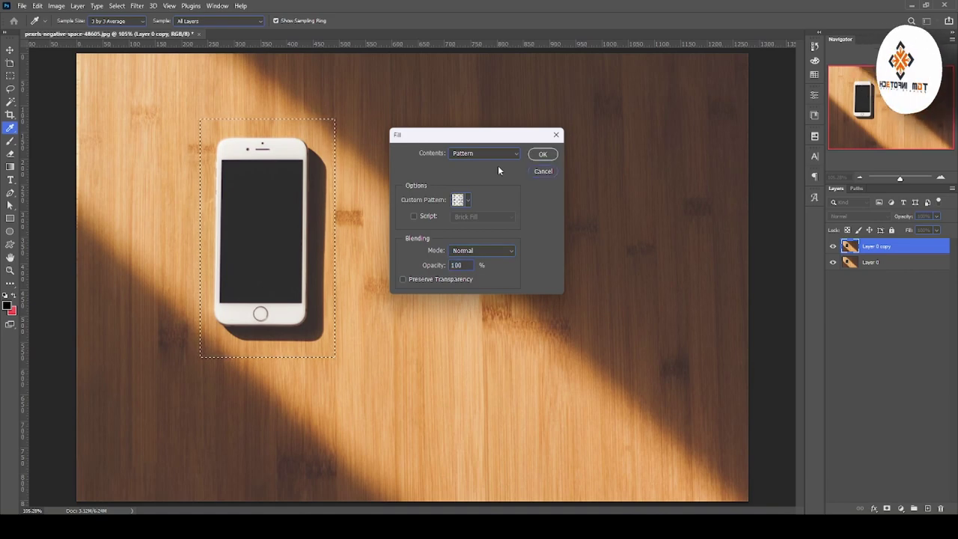
pyautogui.press('Down')
pyautogui.press('Down')
pyautogui.press('Down')
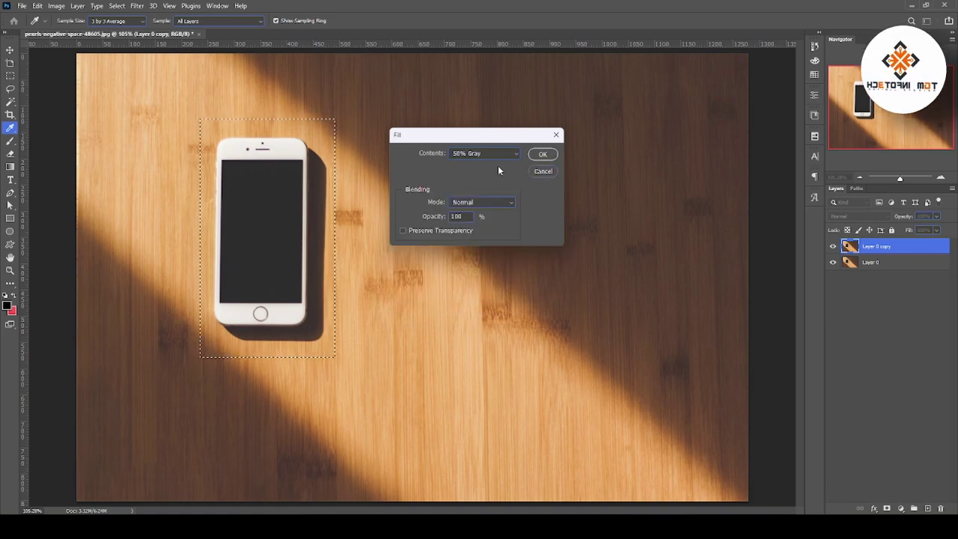
pyautogui.press('Down')
# Switch Contents to Content-Aware and apply it to erase the phone from Layer 0 copy.
pyautogui.press('Up')
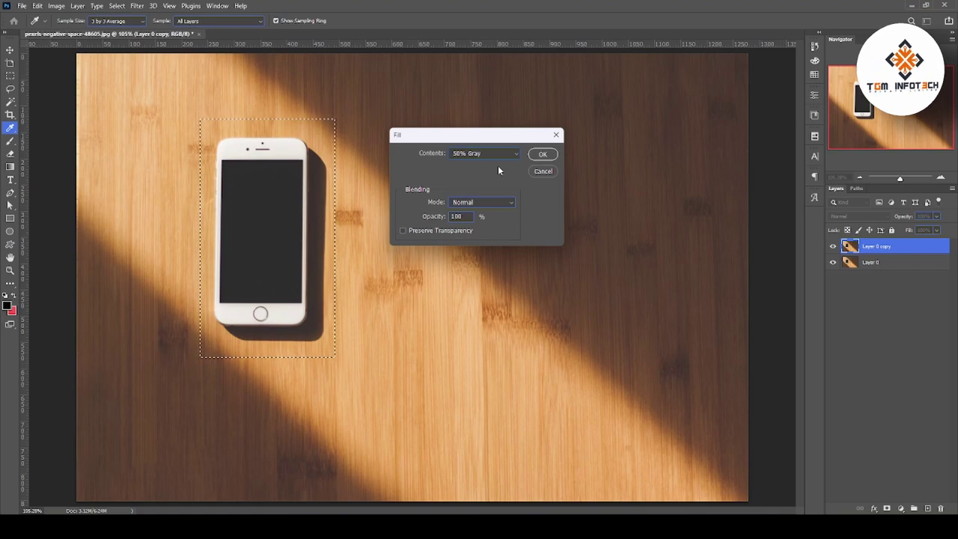
pyautogui.press('Up')
pyautogui.press('Up')
pyautogui.press('Up')
pyautogui.press('Up')
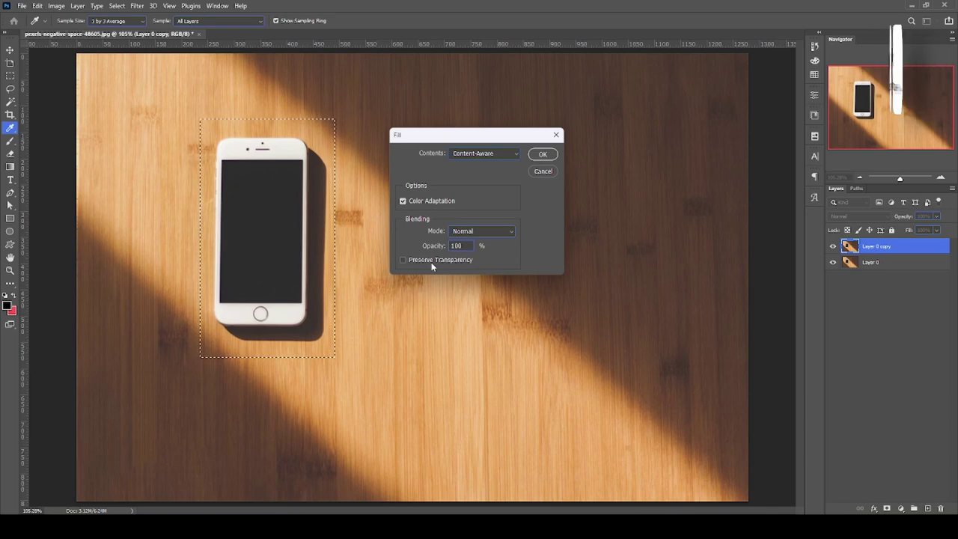
pyautogui.press('Return')
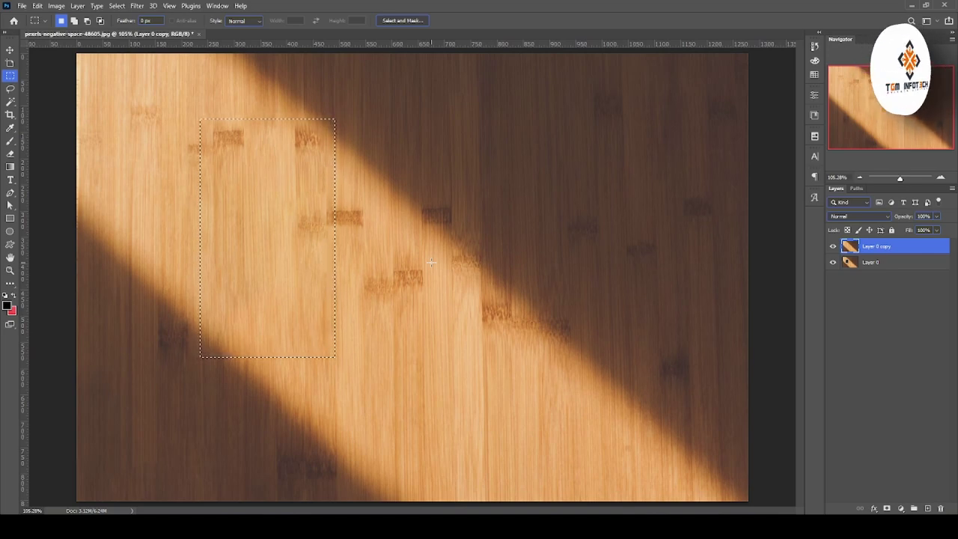
# Deselect, hide Layer 0 copy, and make Layer 0 the active layer.
pyautogui.click(431, 262)
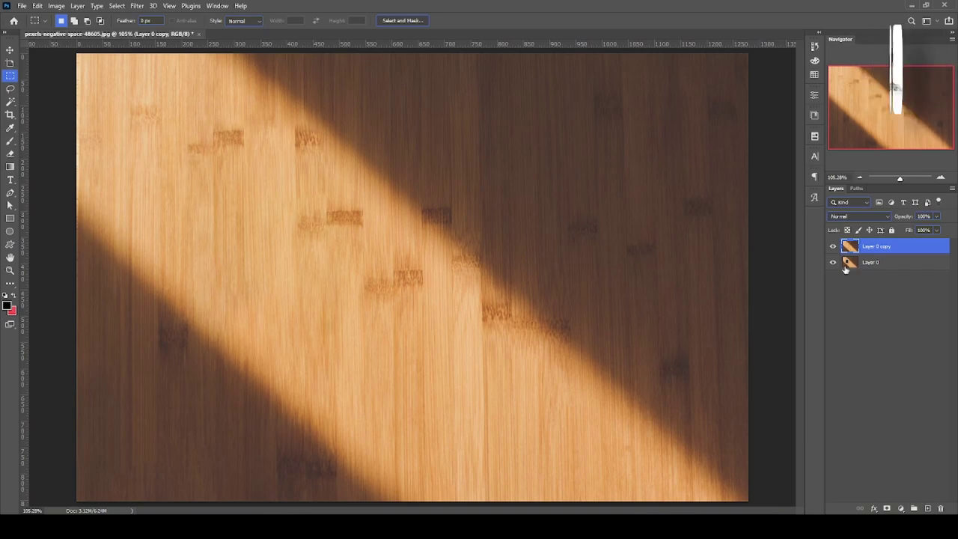
pyautogui.click(924, 263)
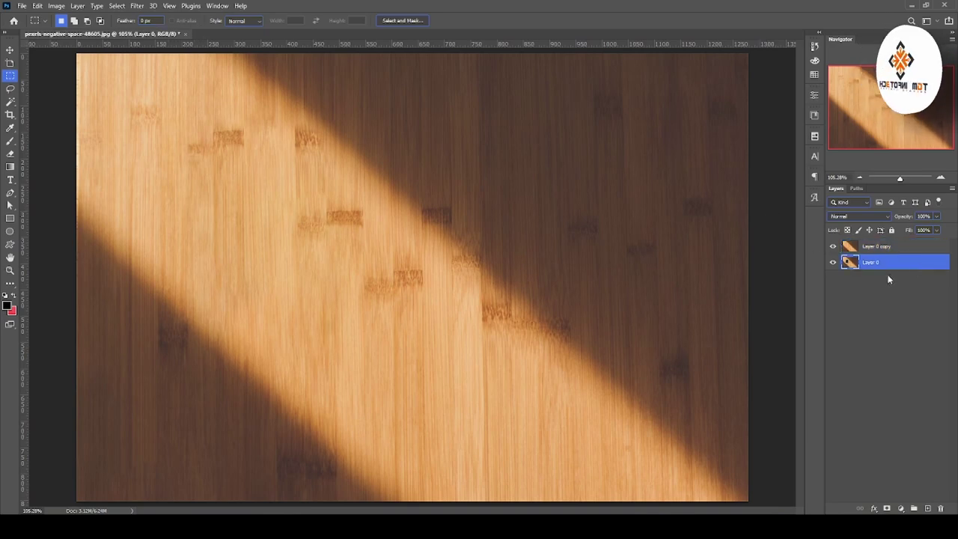
pyautogui.click(832, 246)
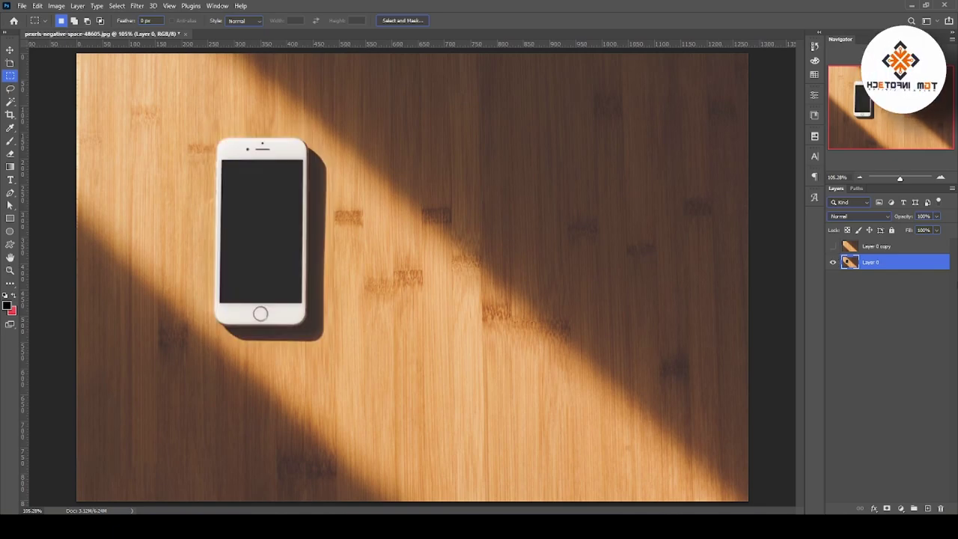
# Duplicate Layer 0 and hide the original Layer 0.
pyautogui.hotkey('ctrl', 'j')
pyautogui.press('i')
pyautogui.hotkey('ctrl', 'k')
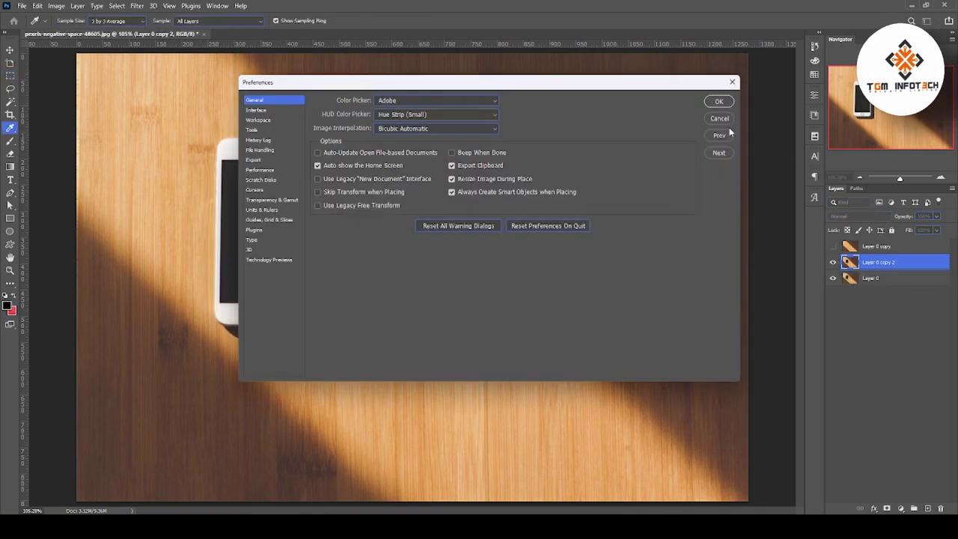
pyautogui.click(719, 118)
pyautogui.press('m')
pyautogui.click(832, 278)
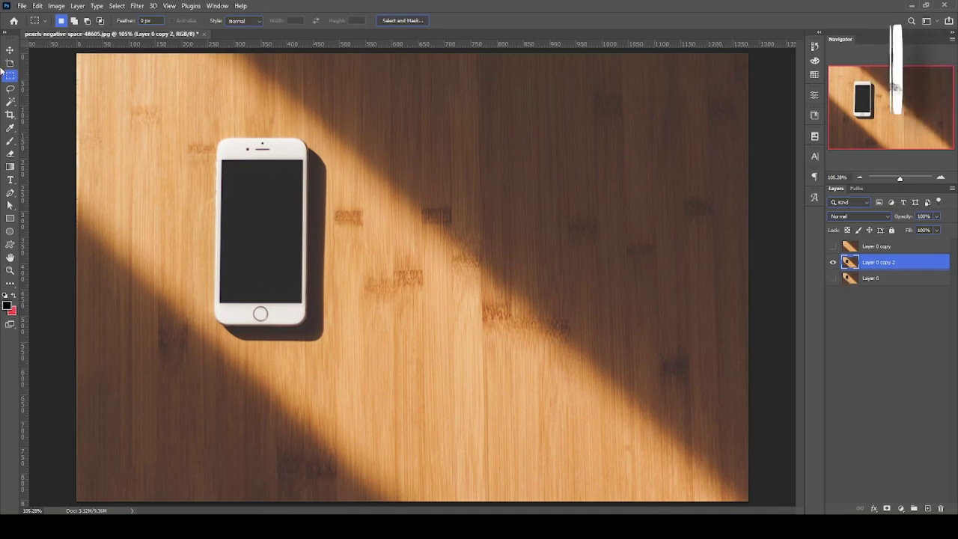
# Copy the lower photo area onto new Layer 1 and delete Layer 0 copy 2.
pyautogui.moveTo(47, 178); pyautogui.dragTo(868, 500)
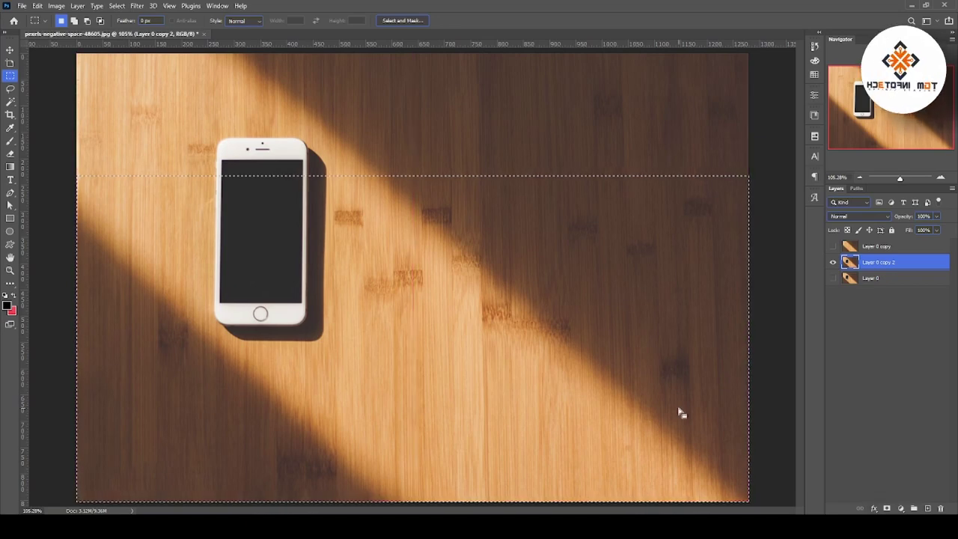
pyautogui.hotkey('ctrl', 'j')
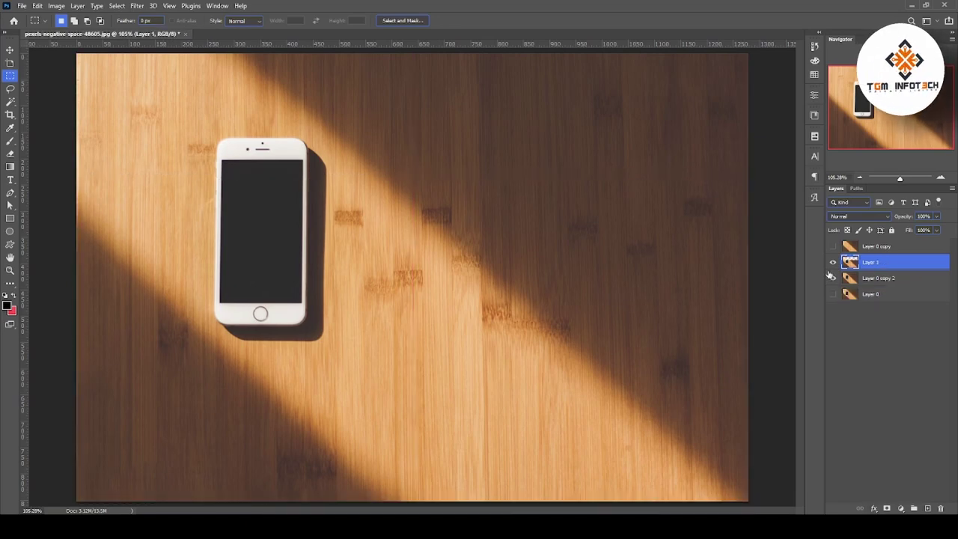
pyautogui.click(926, 279)
pyautogui.press('Delete')
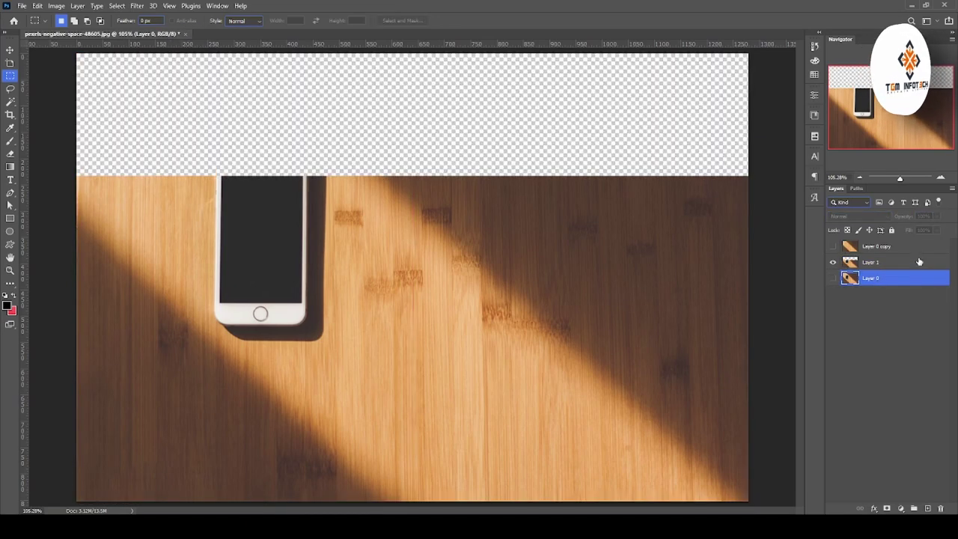
# Content-Aware fill a rectangle around the phone on Layer 1, reaching into the transparent top.
pyautogui.click(915, 264)
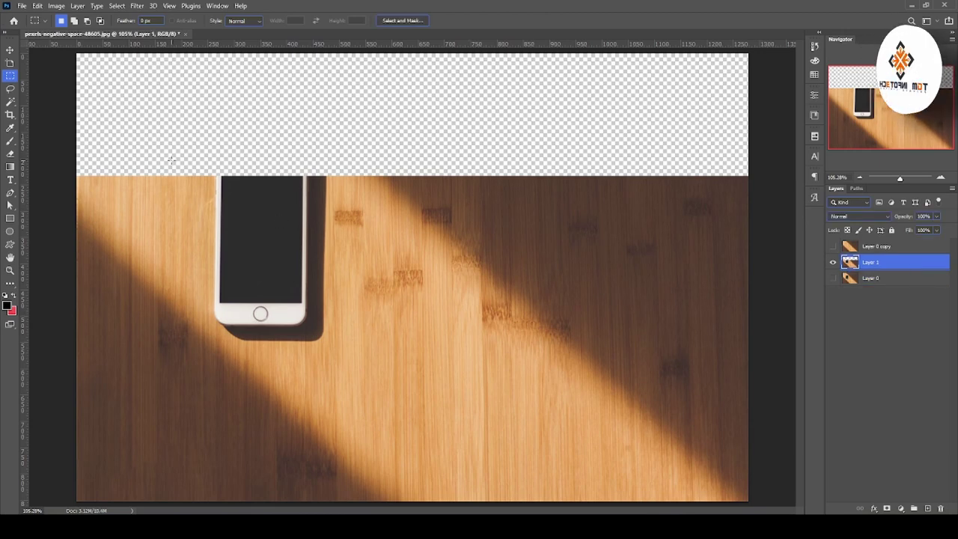
pyautogui.moveTo(193, 139); pyautogui.dragTo(354, 357)
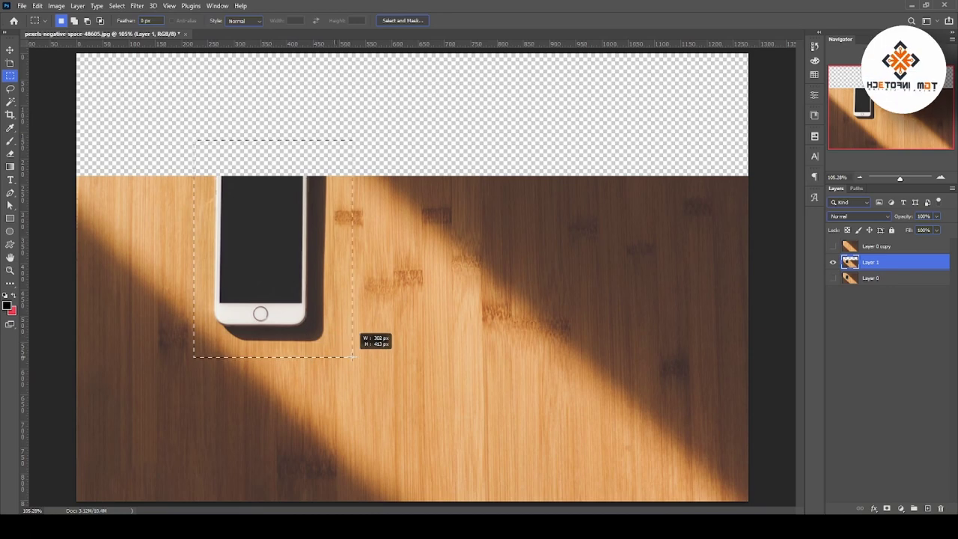
pyautogui.click(33, 6)
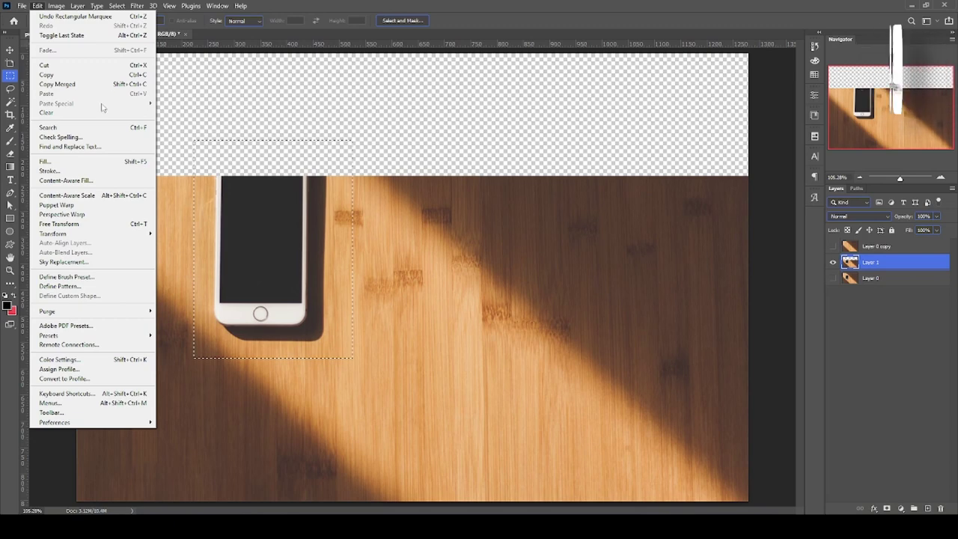
pyautogui.click(119, 160)
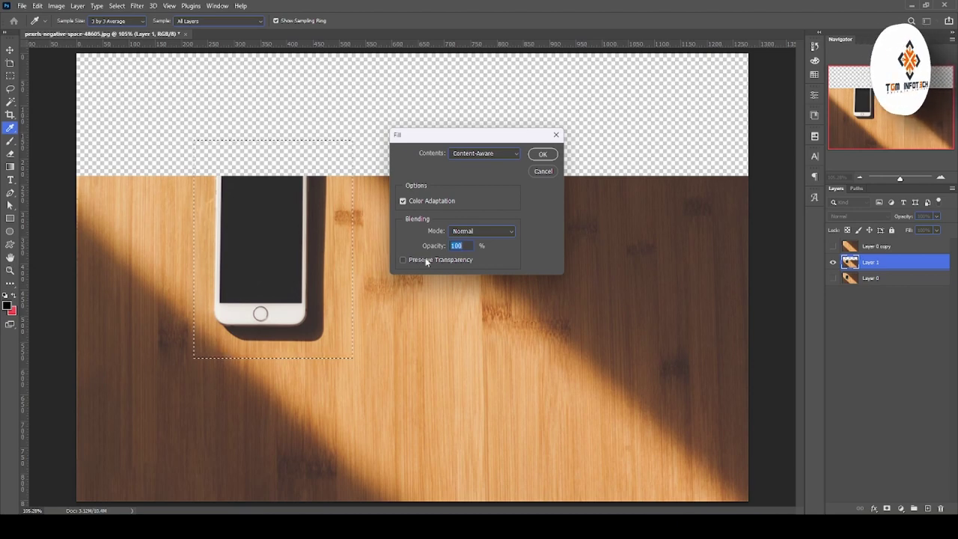
pyautogui.press('Escape')
pyautogui.press('m')
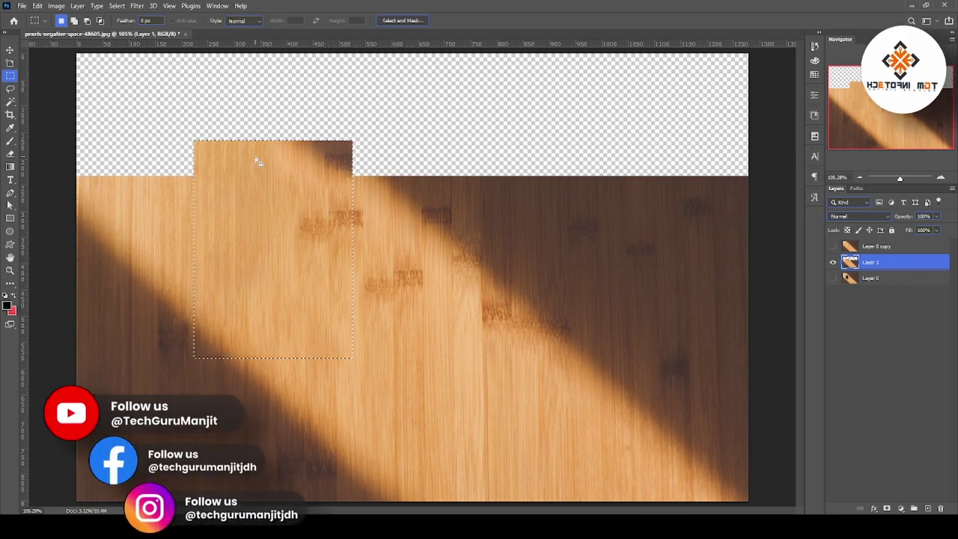
# Undo the fill, redo Content-Aware fill with Preserve Transparency on, then deselect.
pyautogui.hotkey('ctrl', 'z')
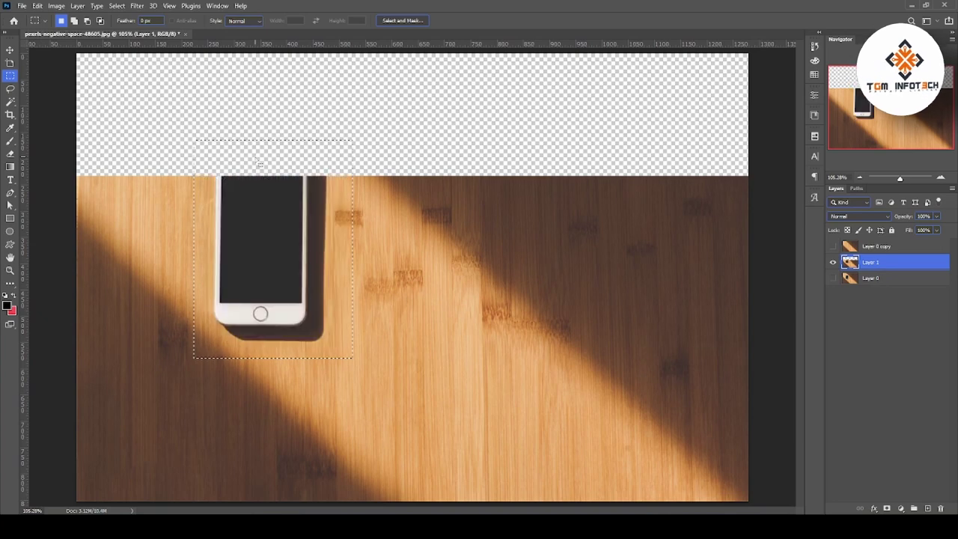
pyautogui.click(36, 5)
pyautogui.click(52, 164)
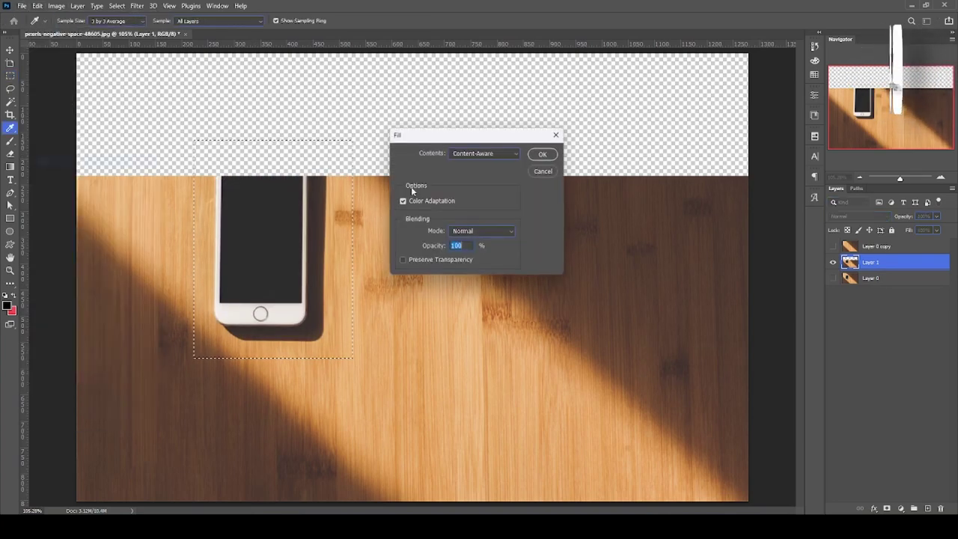
pyautogui.click(404, 259)
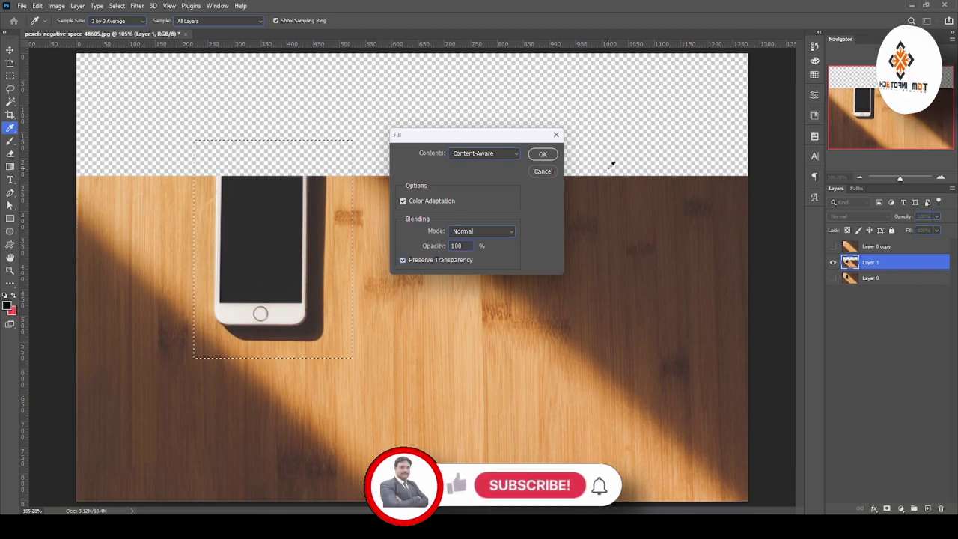
pyautogui.press('Return')
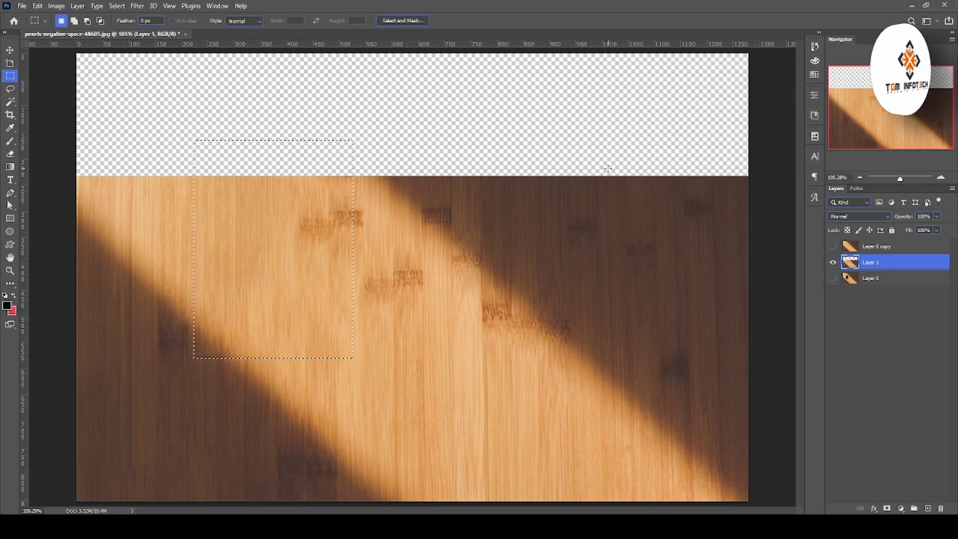
pyautogui.hotkey('ctrl', 'd')
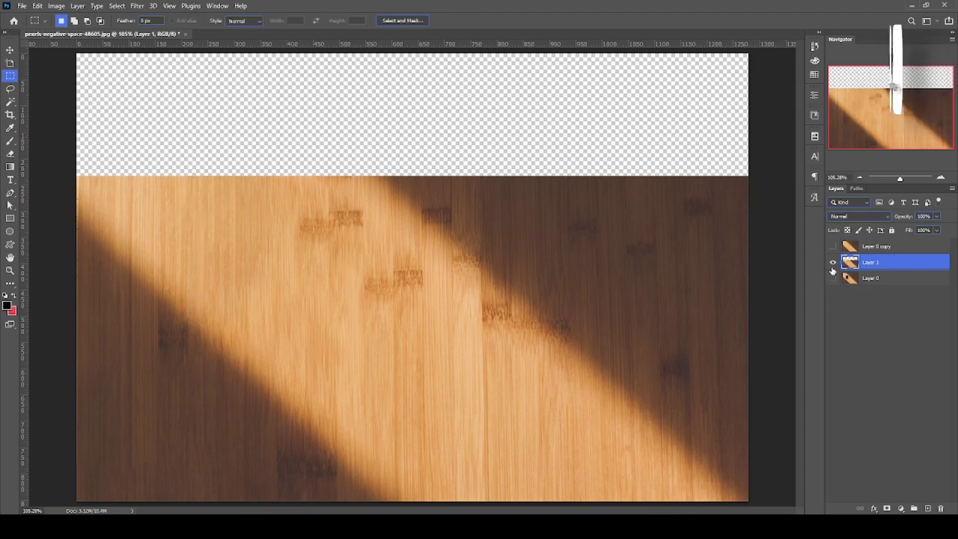
# Delete Layer 1 and make the original Layer 0 visible again.
pyautogui.press('Delete')
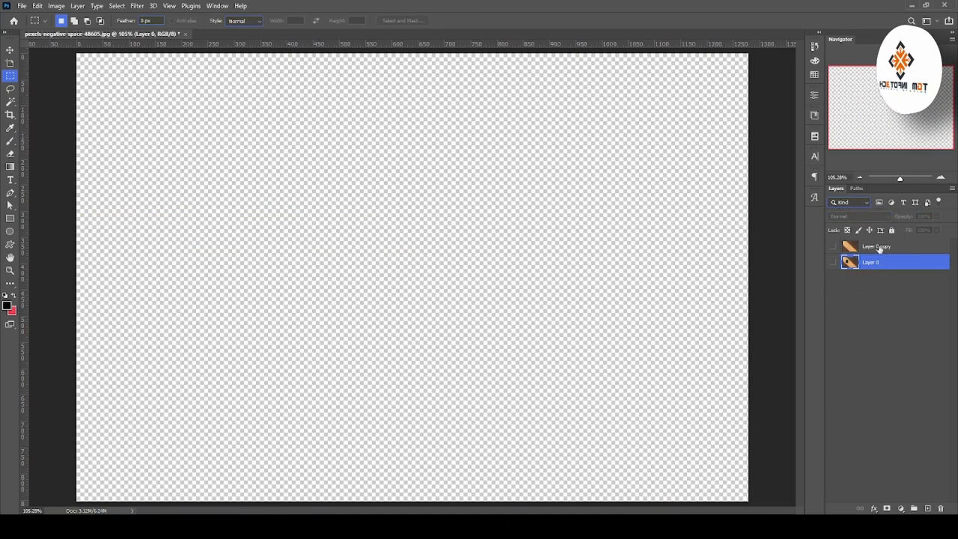
pyautogui.click(879, 247)
pyautogui.click(832, 247)
pyautogui.click(834, 275)
# Toggle the phone-free copy's visibility to compare, ending with it hidden.
pyautogui.click(832, 247)
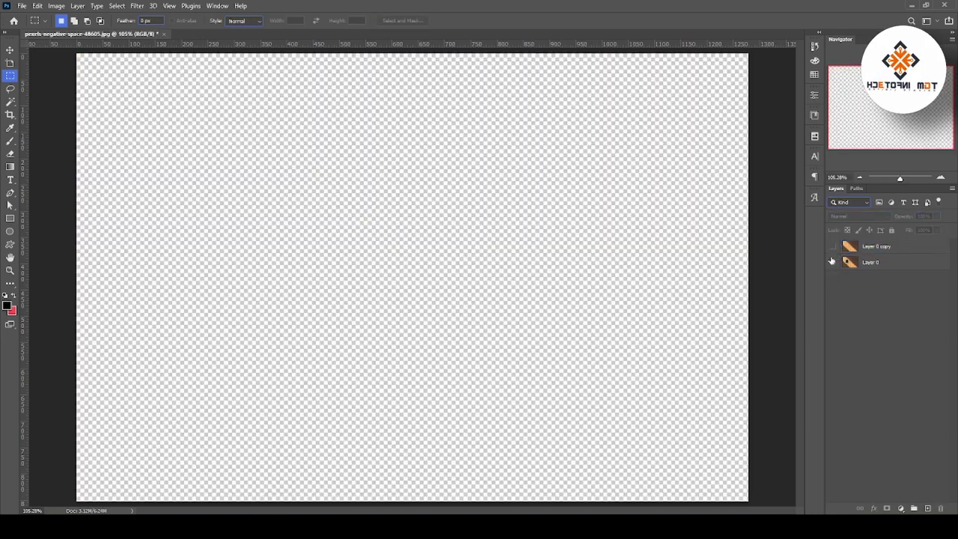
pyautogui.click(832, 247)
pyautogui.click(833, 247)
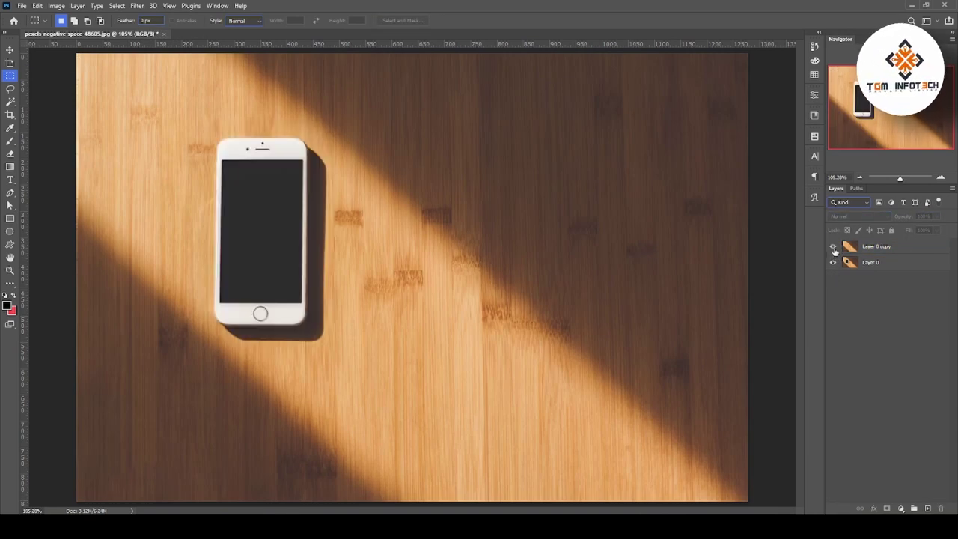
pyautogui.click(833, 247)
pyautogui.click(833, 247)
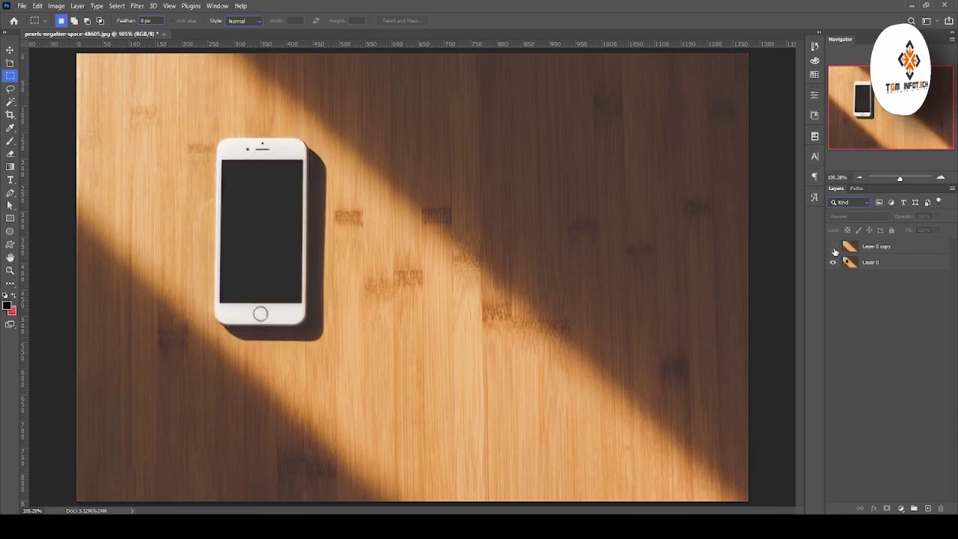